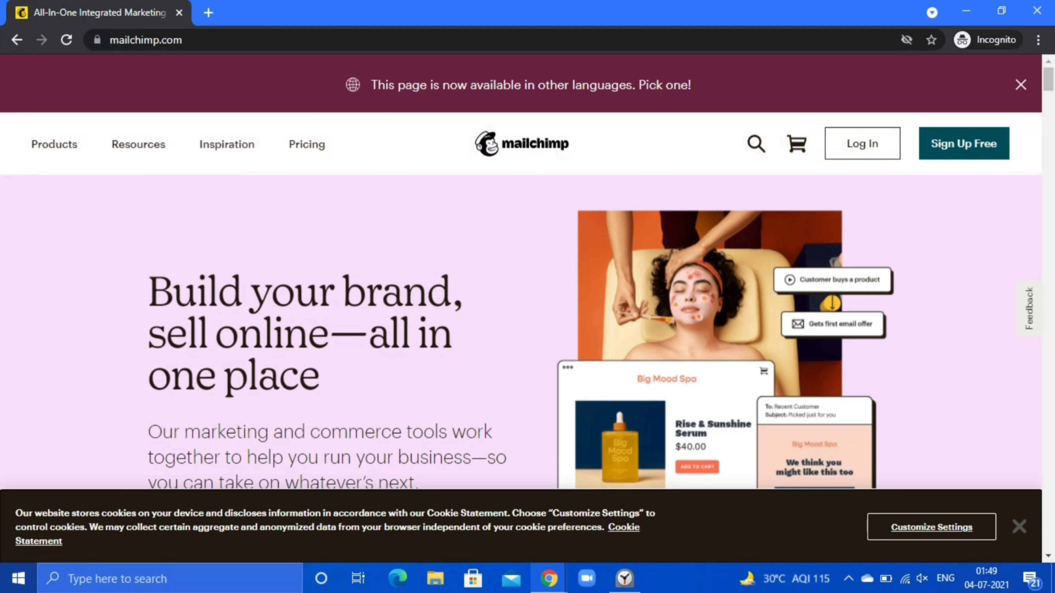
Step: Sign up for a free account with an email address, a username and a secure password
{"action": "left_click", "coordinate": [964, 144]}
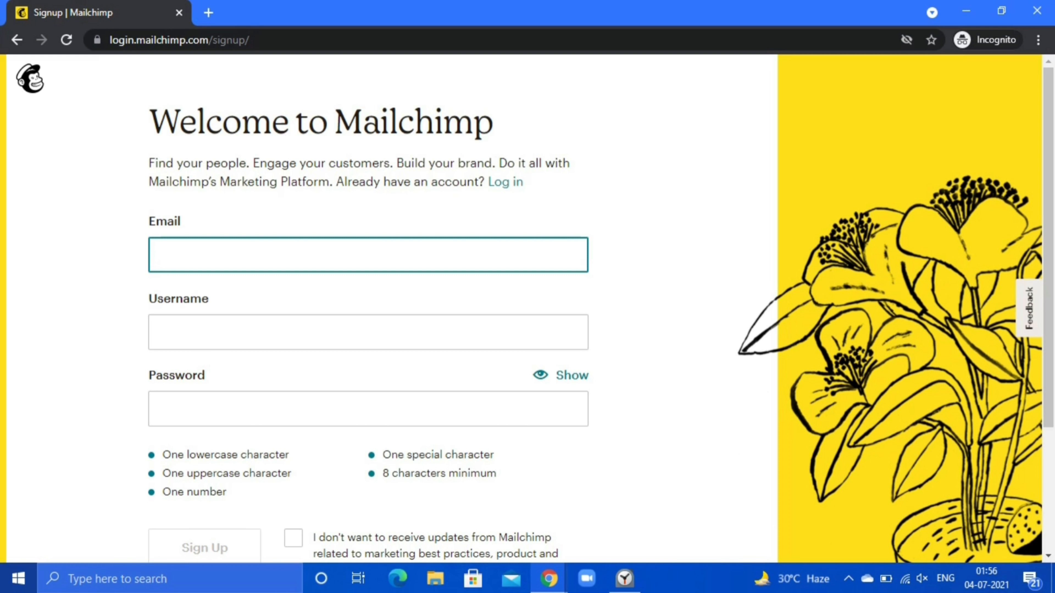
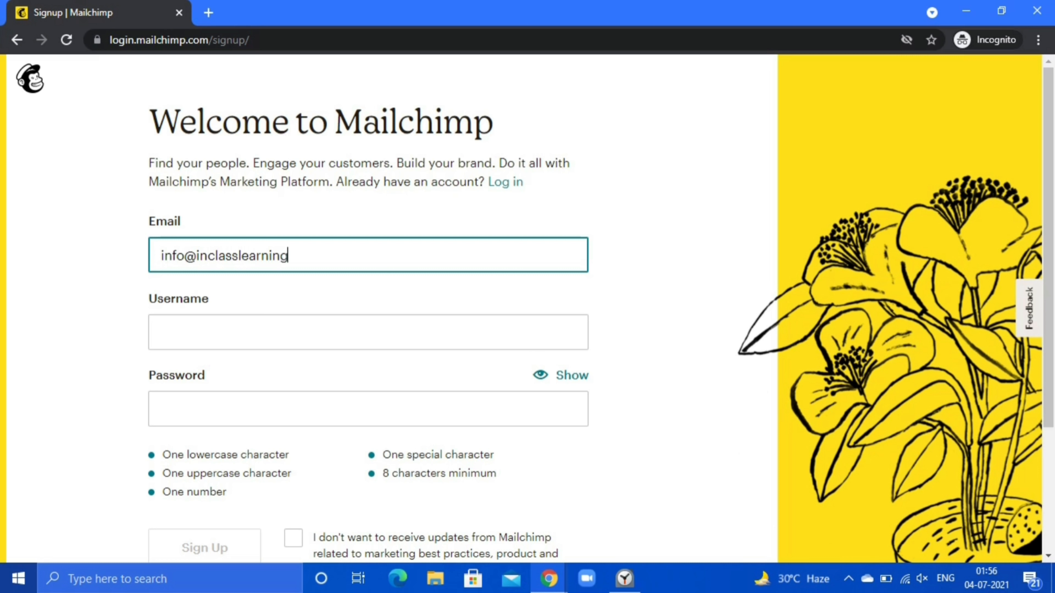
{"action": "key", "text": "Tab"}
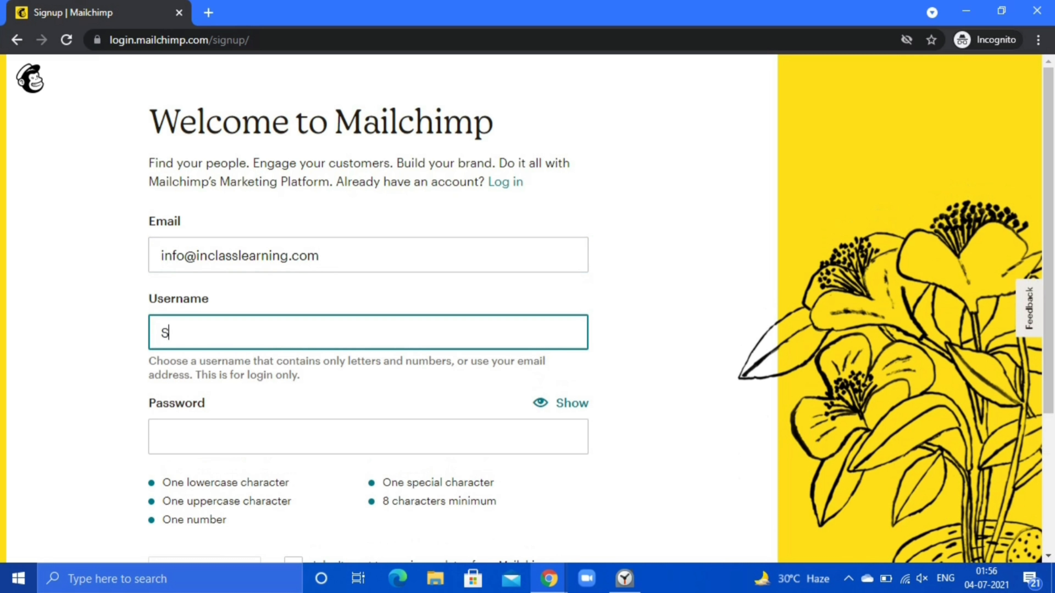
{"action": "key", "text": "Tab"}
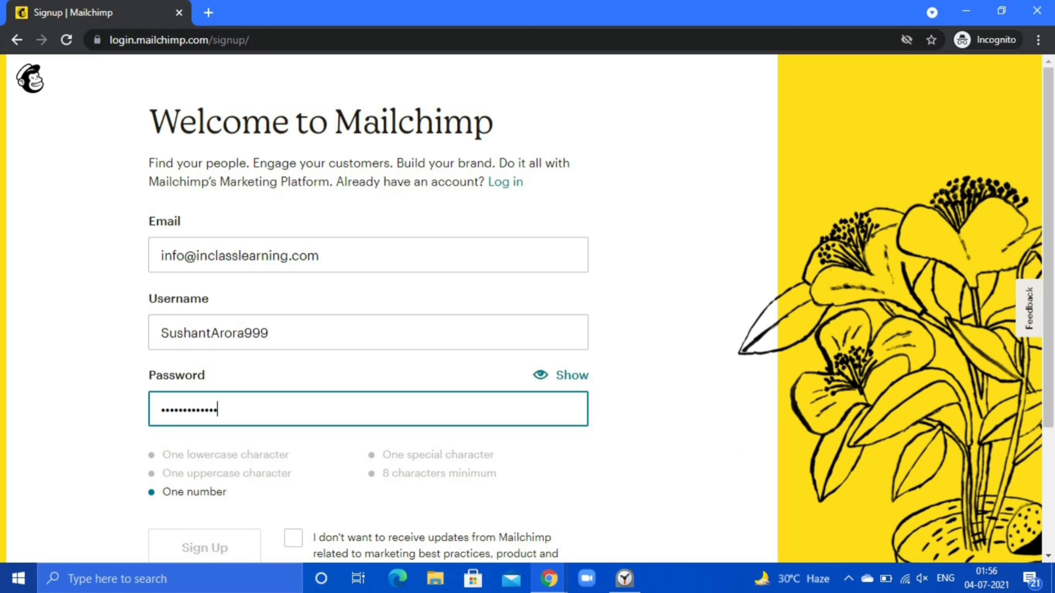
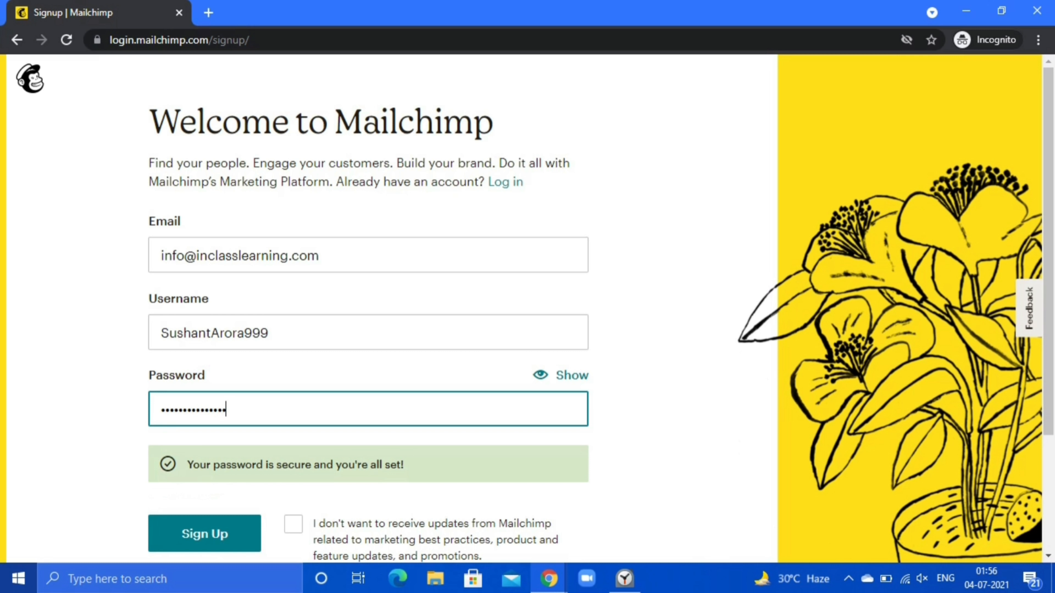
{"action": "left_click", "coordinate": [204, 534]}
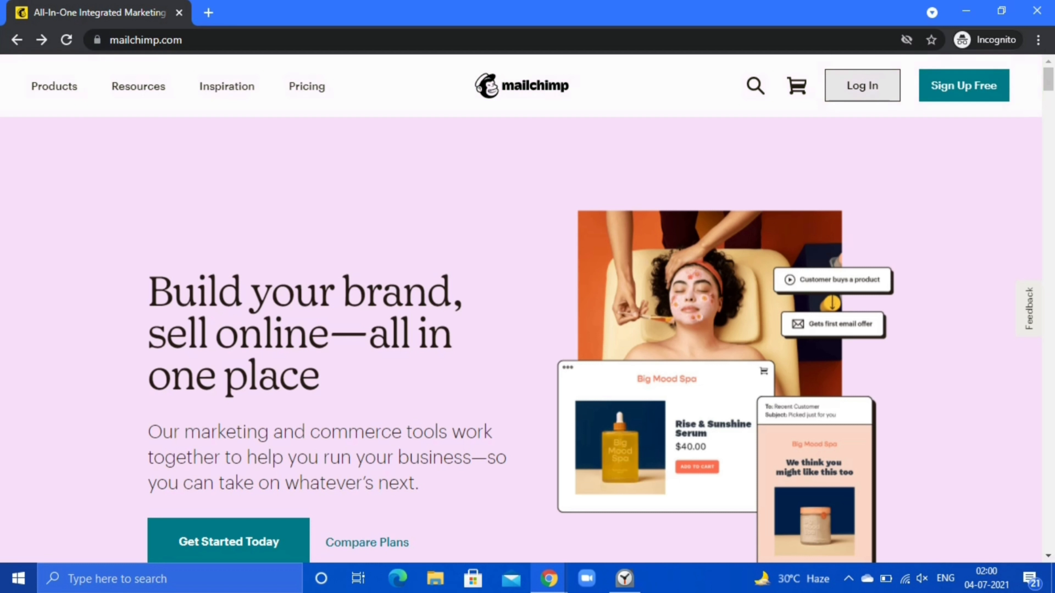
Step: Log in to the new account with its username and password
{"action": "left_click", "coordinate": [862, 86]}
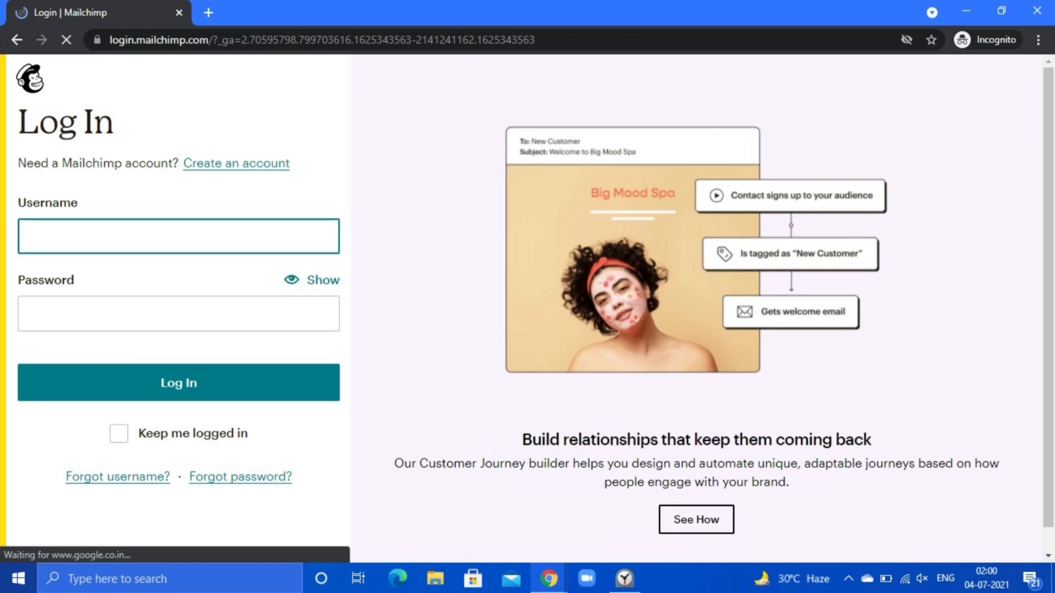
{"action": "type", "text": "SushantAroa"}
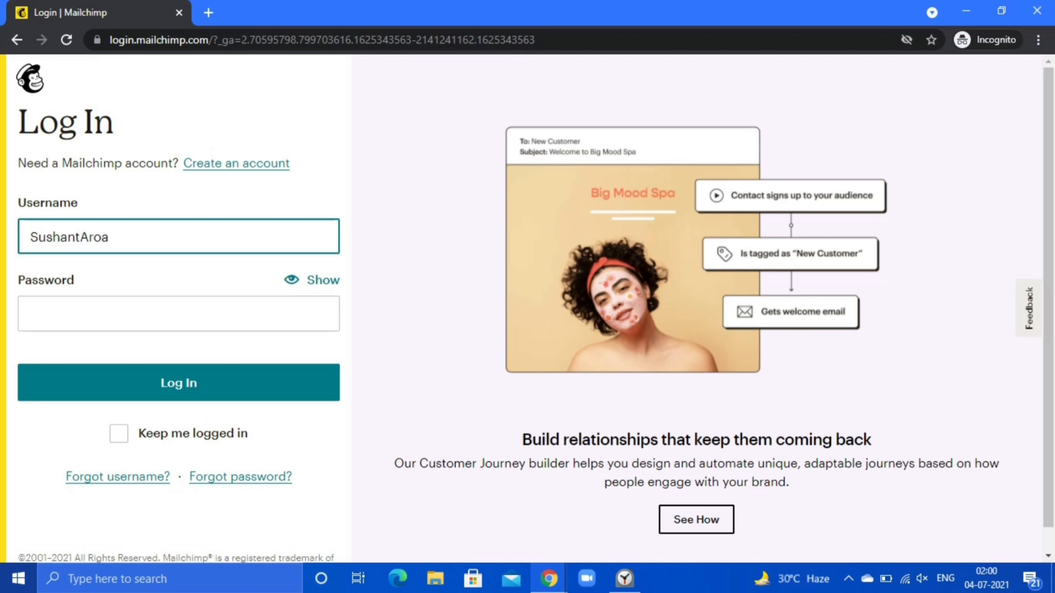
{"action": "key", "text": "BackSpace"}
{"action": "type", "text": "ra999"}
{"action": "key", "text": "Tab"}
{"action": "type", "text": "•••••••••"}
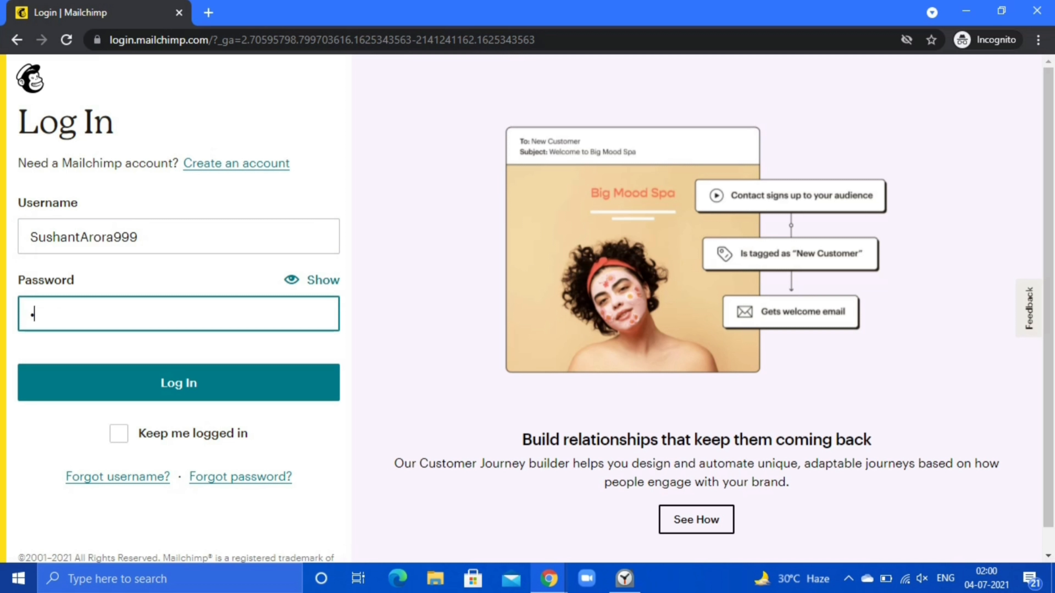
{"action": "type", "text": "••••••"}
{"action": "key", "text": "Return"}
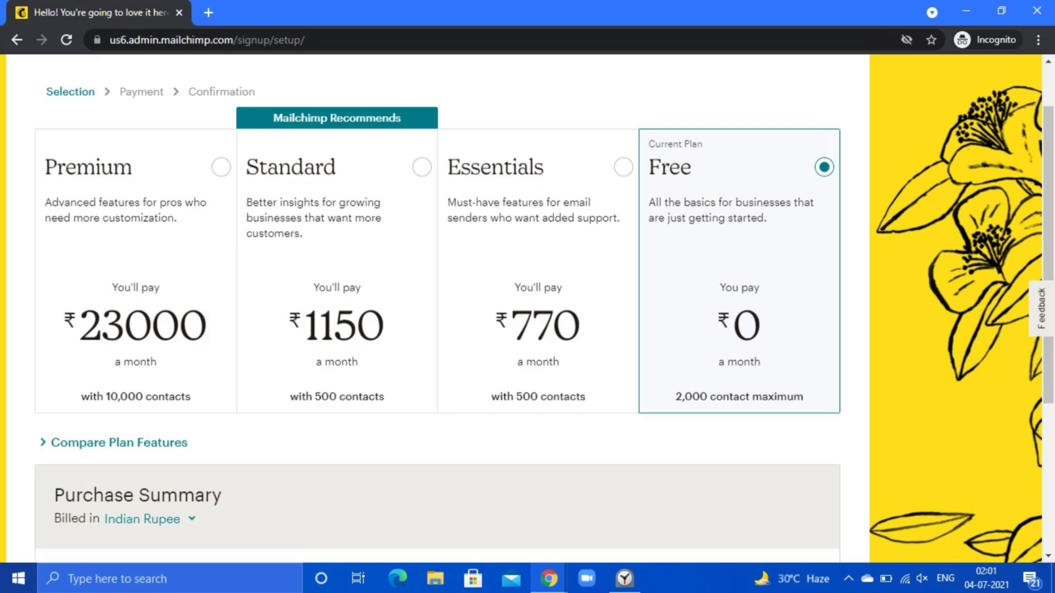
Step: Keep the Free plan and continue to the profile setup
{"action": "scroll", "coordinate": [436, 307], "scroll_direction": "down", "scroll_amount": 2}
{"action": "scroll", "coordinate": [436, 307], "scroll_direction": "up", "scroll_amount": 2}
{"action": "scroll", "coordinate": [436, 307], "scroll_direction": "down", "scroll_amount": 6}
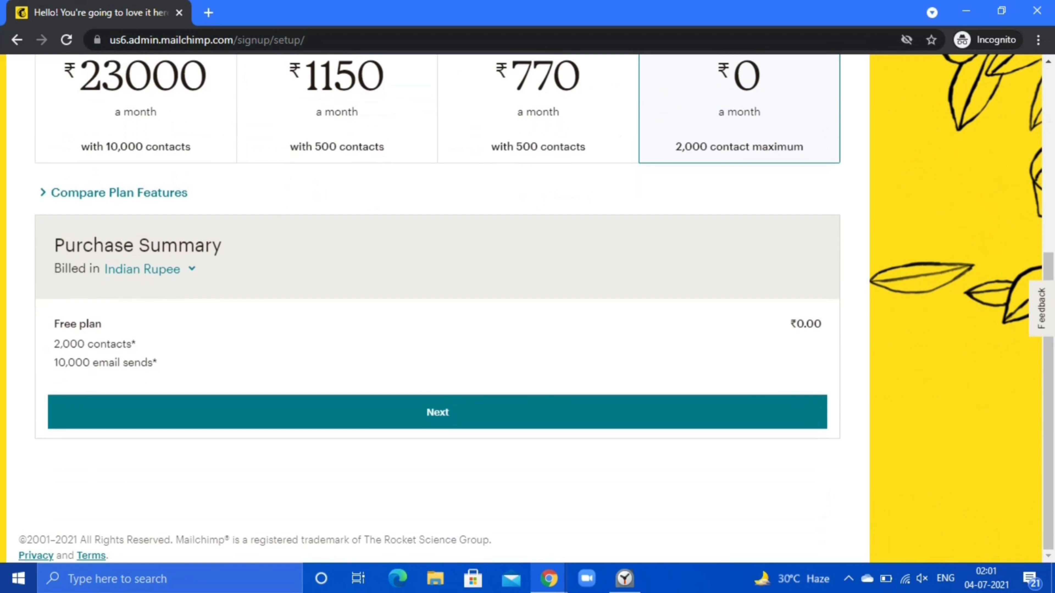
{"action": "left_click", "coordinate": [438, 412]}
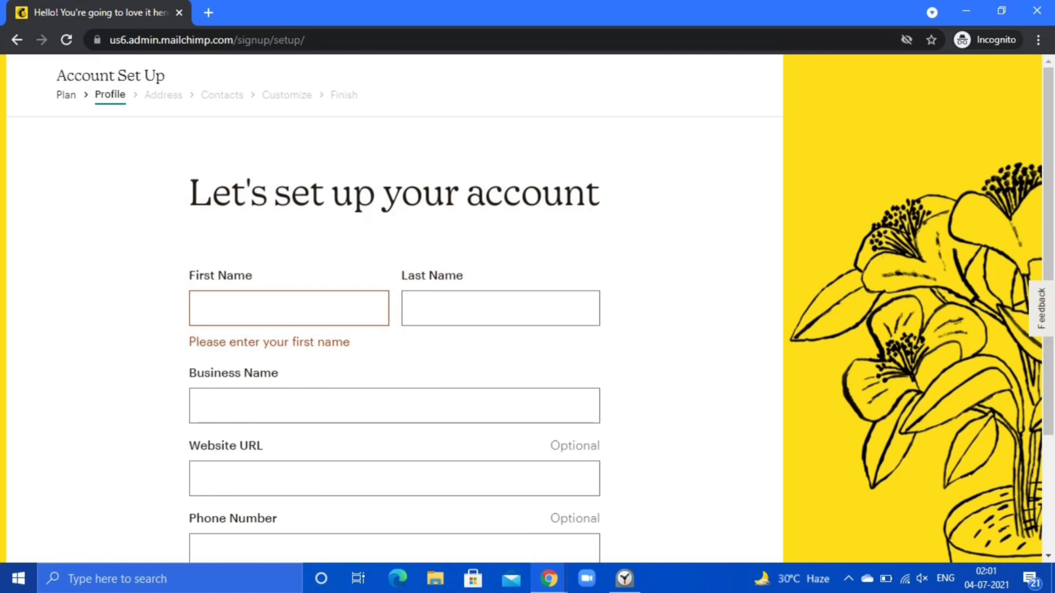
Step: Enter the user's first and last name and business name 'Inclass Learning', leave website blank, and continue
{"action": "left_click", "coordinate": [289, 308]}
{"action": "type", "text": "Susan"}
{"action": "key", "text": "BackSpace"}
{"action": "key", "text": "BackSpace"}
{"action": "type", "text": "hant"}
{"action": "key", "text": "Tab"}
{"action": "type", "text": "Arora"}
{"action": "key", "text": "Tab"}
{"action": "type", "text": "Inclass Learning"}
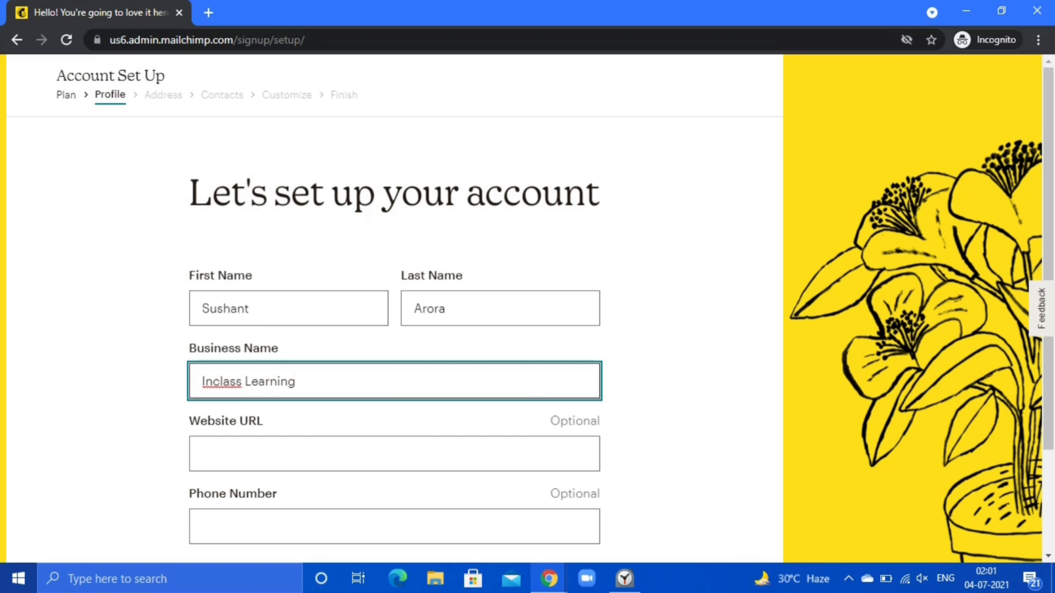
{"action": "key", "text": "Tab"}
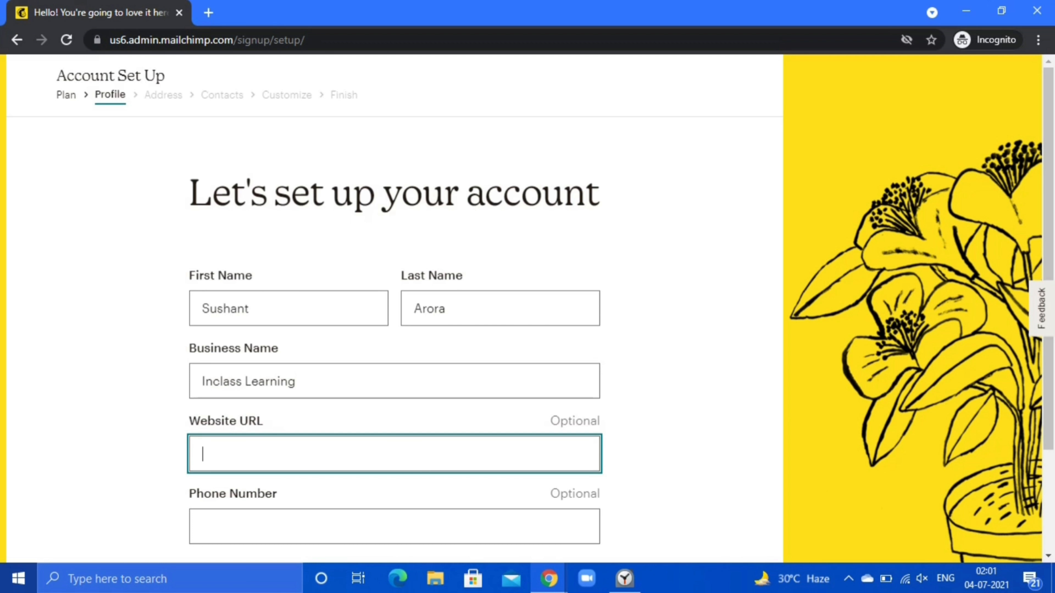
{"action": "scroll", "coordinate": [527, 310], "scroll_direction": "down", "scroll_amount": 2}
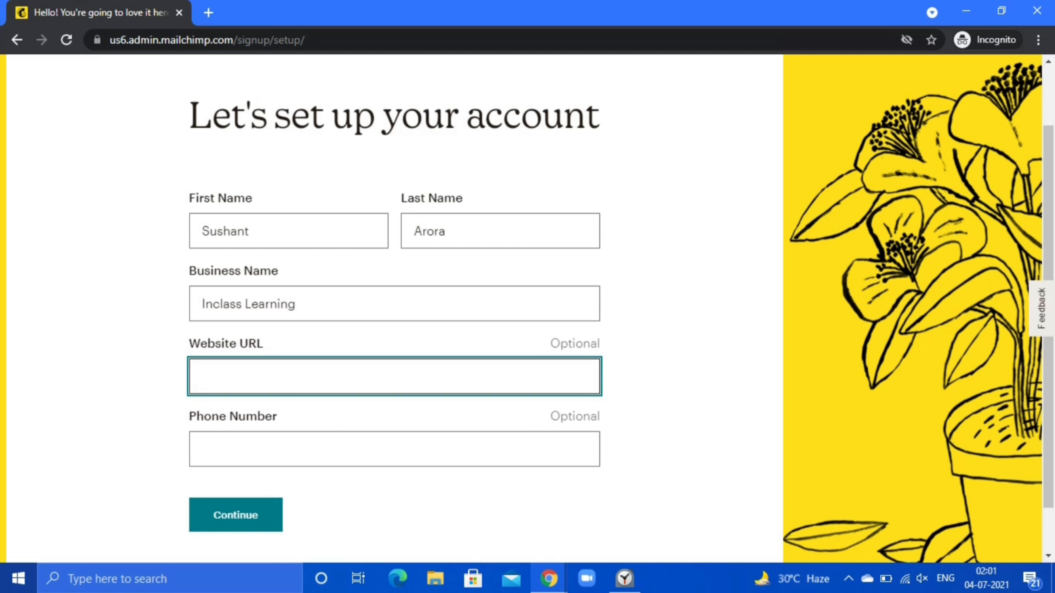
{"action": "scroll", "coordinate": [527, 308], "scroll_direction": "down", "scroll_amount": 2}
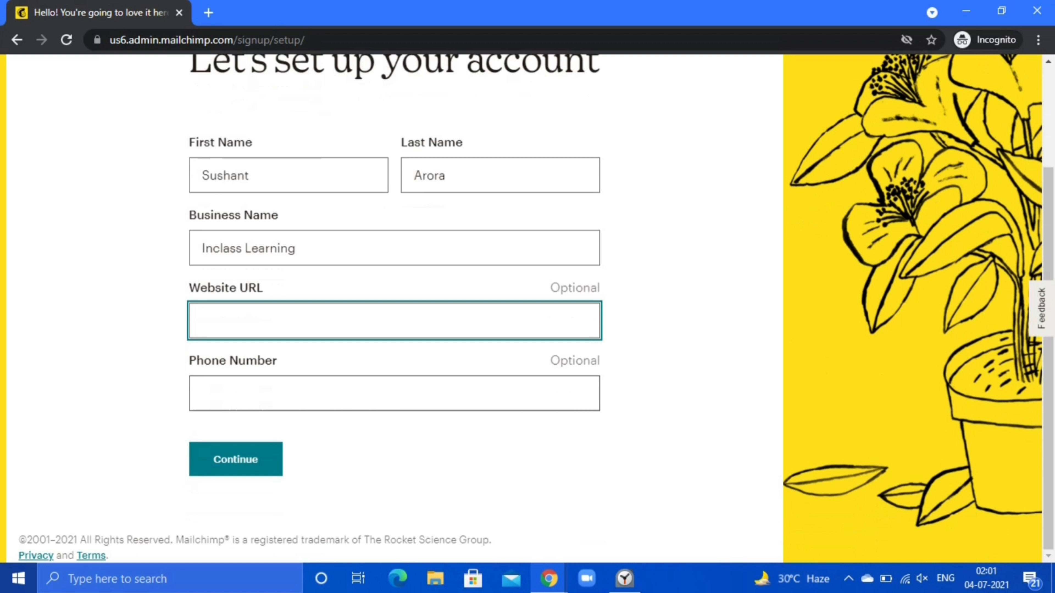
{"action": "left_click", "coordinate": [235, 459]}
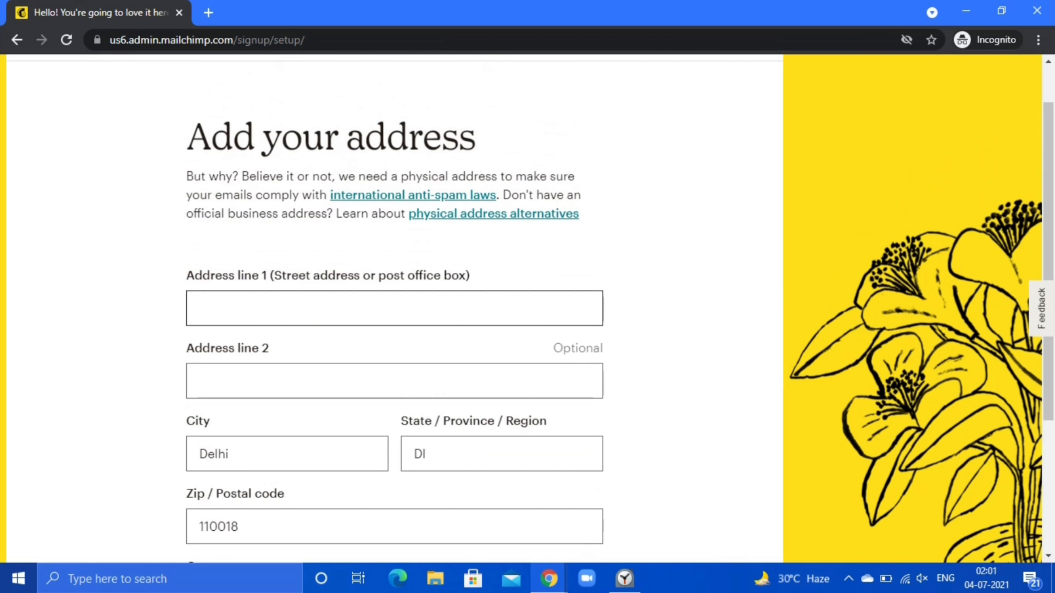
Step: Fill in the postal address lines and city, then continue
{"action": "type", "text": "New Delhi"}
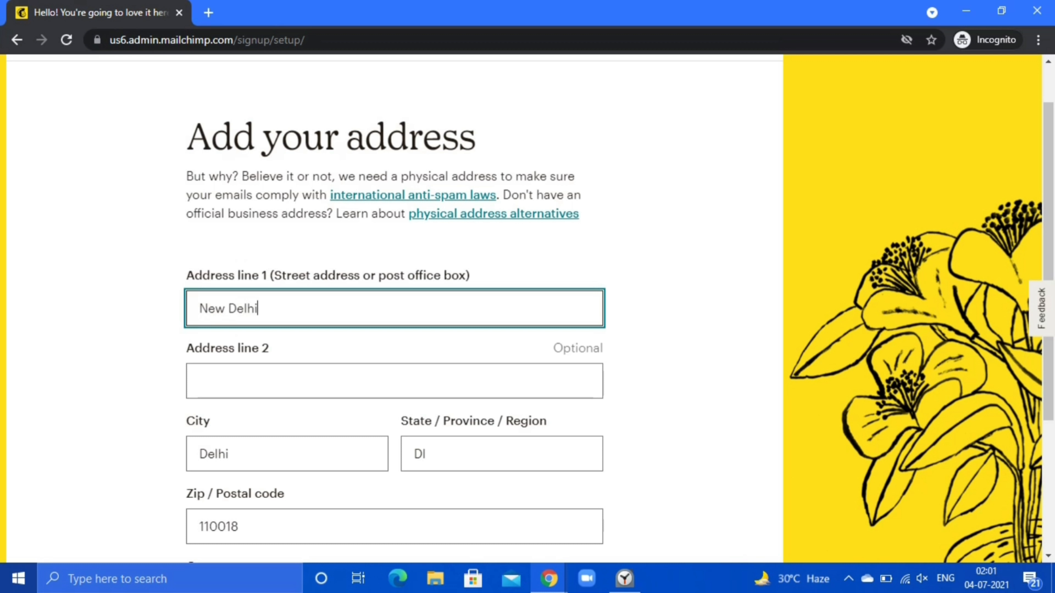
{"action": "key", "text": "Tab"}
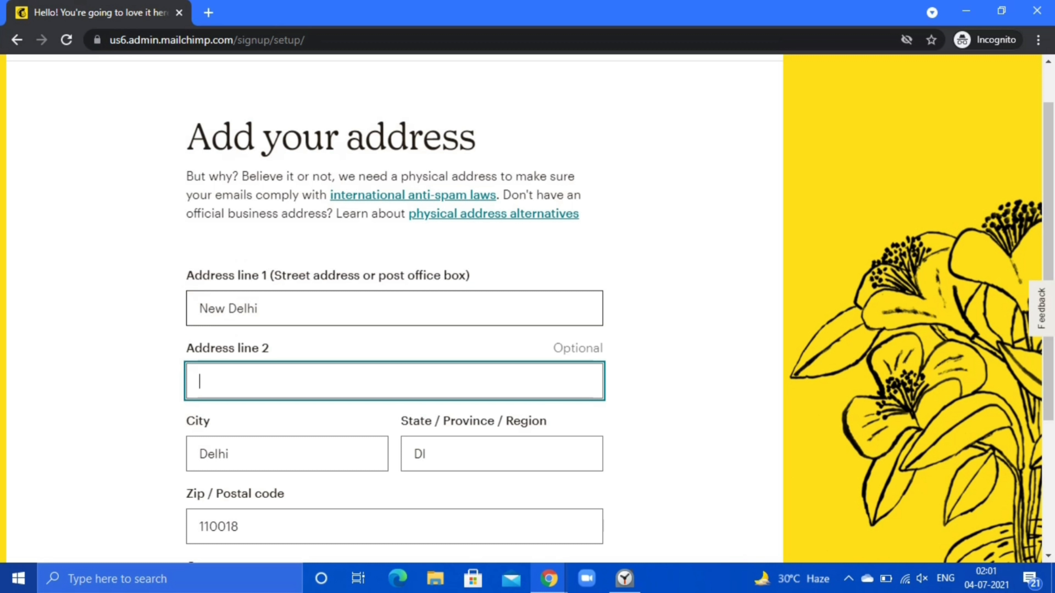
{"action": "scroll", "coordinate": [394, 307], "scroll_direction": "down", "scroll_amount": 1}
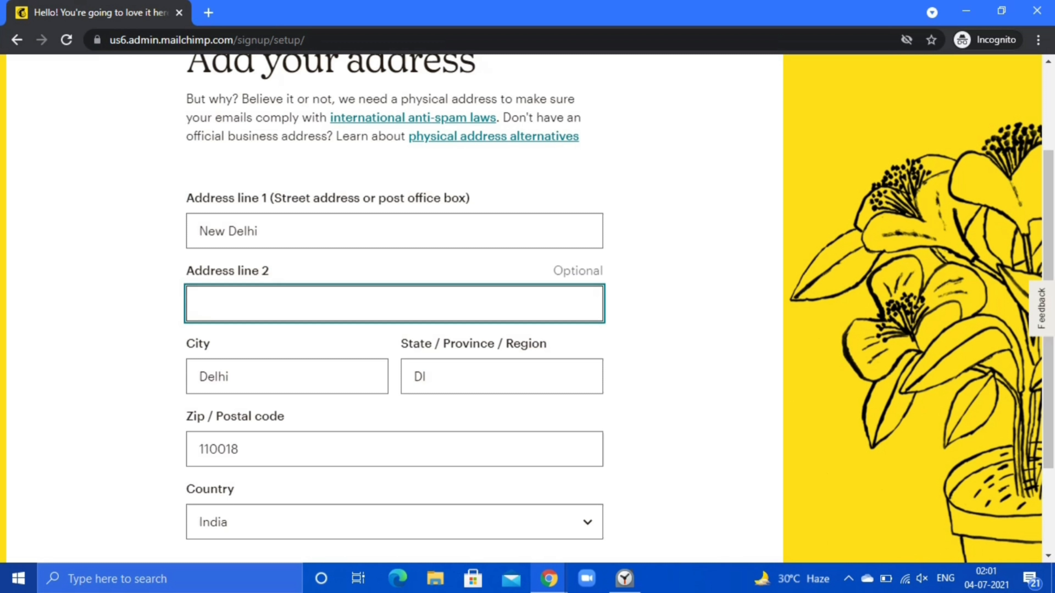
{"action": "left_click", "coordinate": [229, 376]}
{"action": "scroll", "coordinate": [535, 308], "scroll_direction": "down", "scroll_amount": 2}
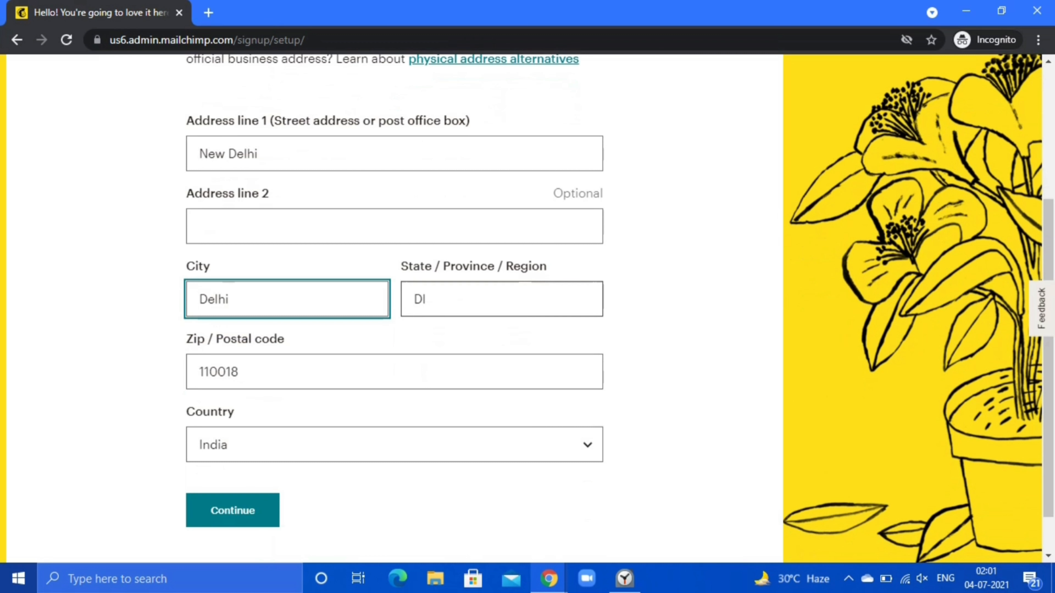
{"action": "scroll", "coordinate": [535, 307], "scroll_direction": "down", "scroll_amount": 1}
{"action": "left_click", "coordinate": [233, 459]}
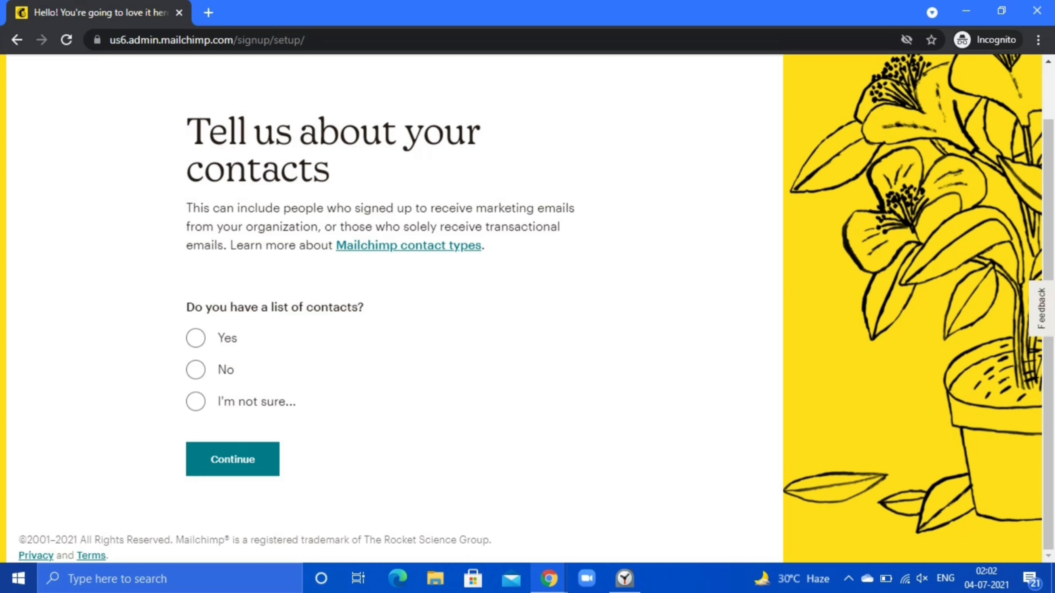
Step: Answer No to having a contact list, and Both products and services sold via 'Our own website or e-commerce store'
{"action": "left_click", "coordinate": [196, 370]}
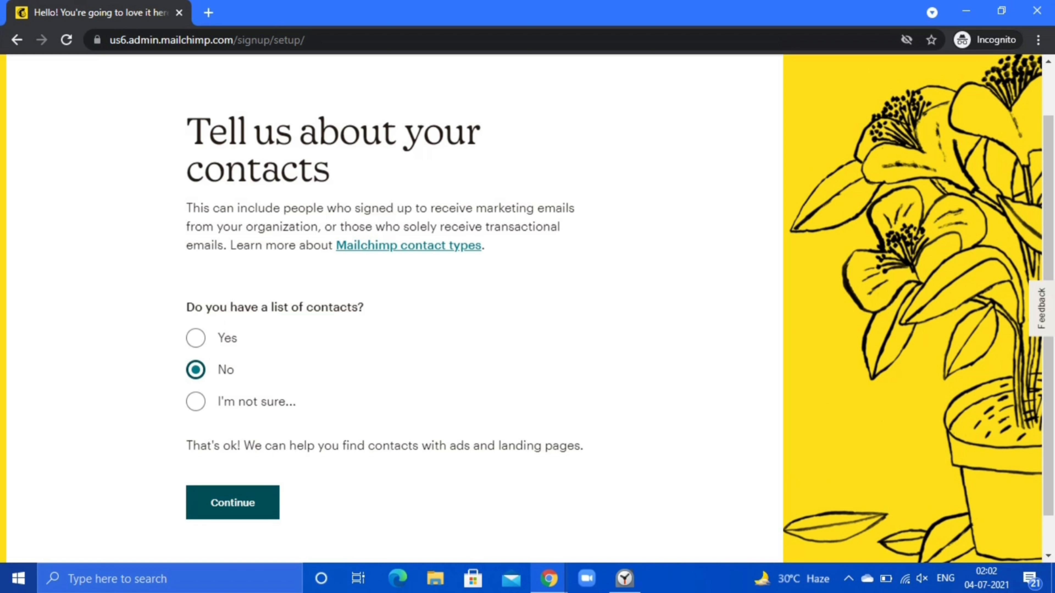
{"action": "left_click", "coordinate": [233, 502]}
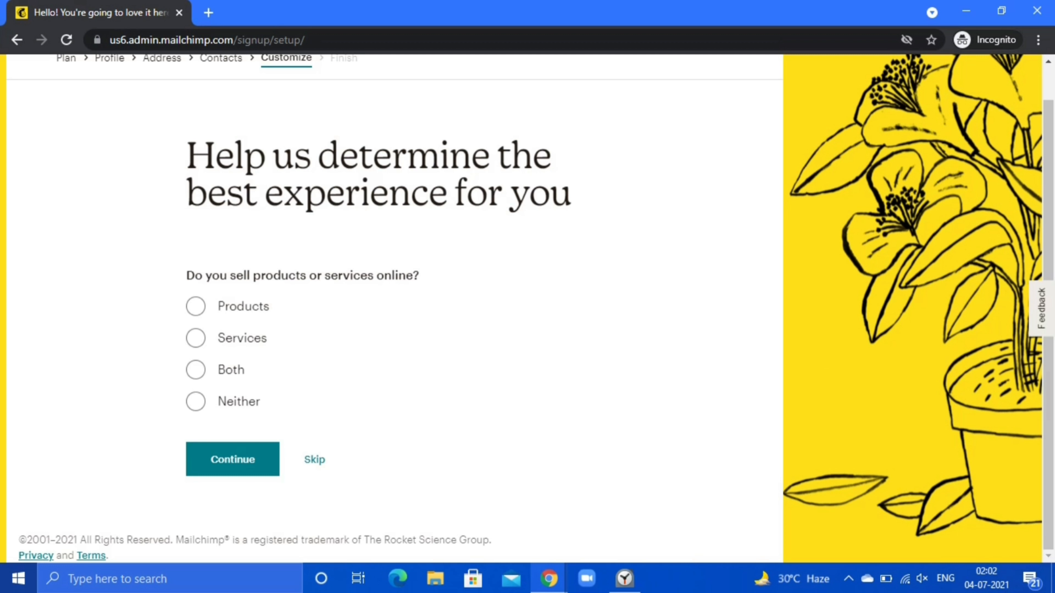
{"action": "left_click", "coordinate": [196, 370]}
{"action": "scroll", "coordinate": [196, 370], "scroll_direction": "down", "scroll_amount": 1}
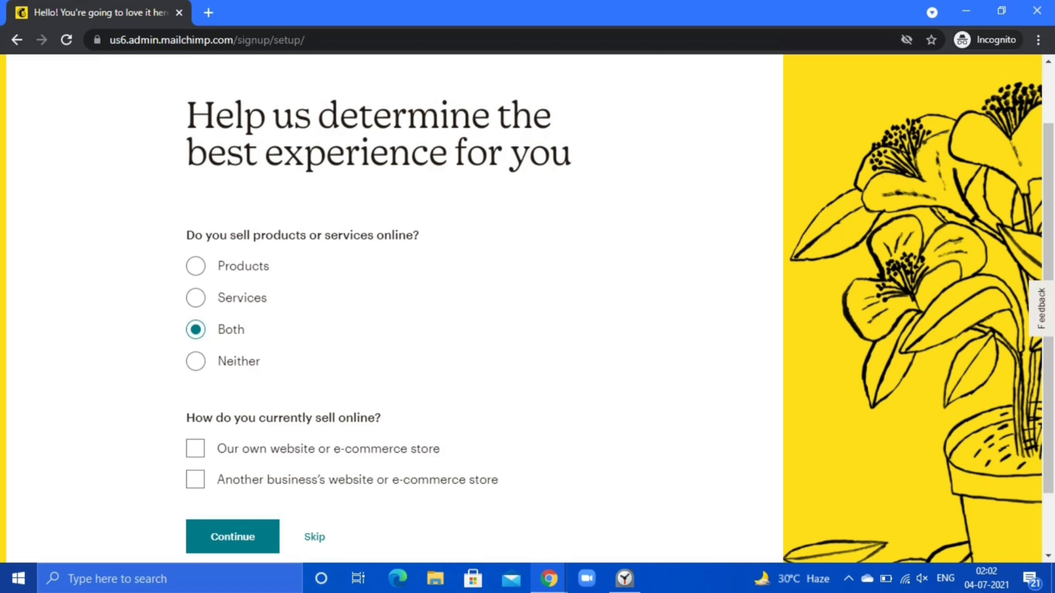
{"action": "left_click", "coordinate": [195, 449]}
{"action": "left_click", "coordinate": [233, 537]}
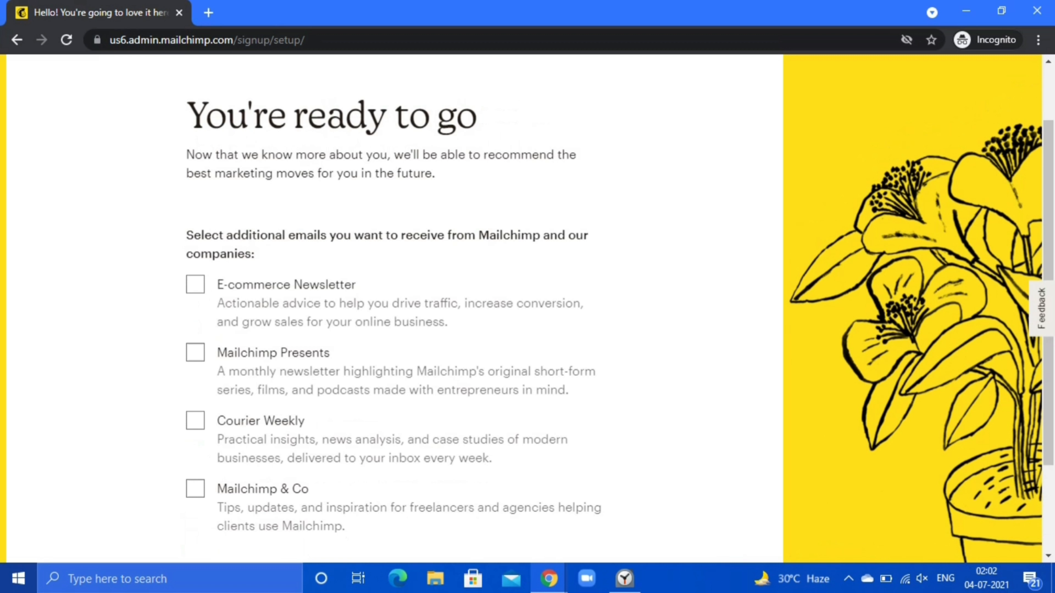
Step: Finish onboarding on the You're ready to go page without extra email subscriptions
{"action": "left_click_drag", "start_coordinate": [307, 235], "coordinate": [307, 256]}
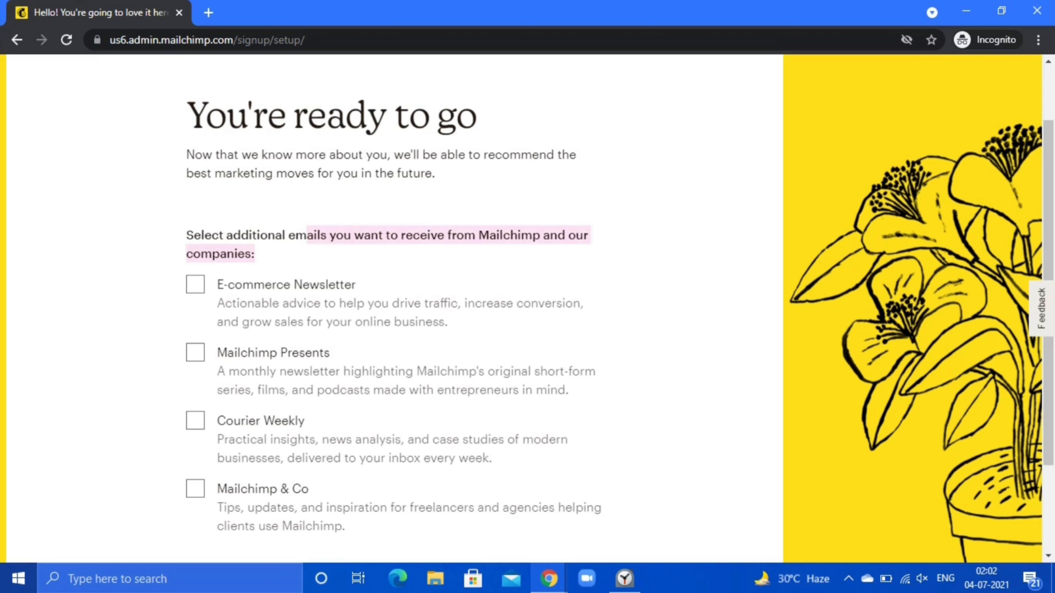
{"action": "left_click", "coordinate": [308, 255]}
{"action": "scroll", "coordinate": [307, 308], "scroll_direction": "down", "scroll_amount": 3}
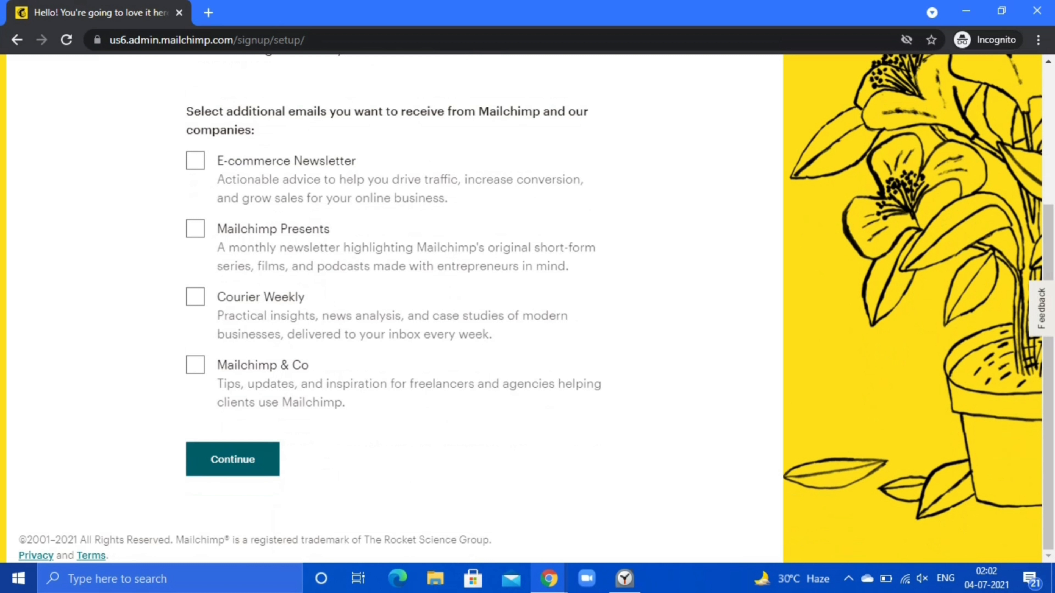
{"action": "left_click", "coordinate": [243, 459]}
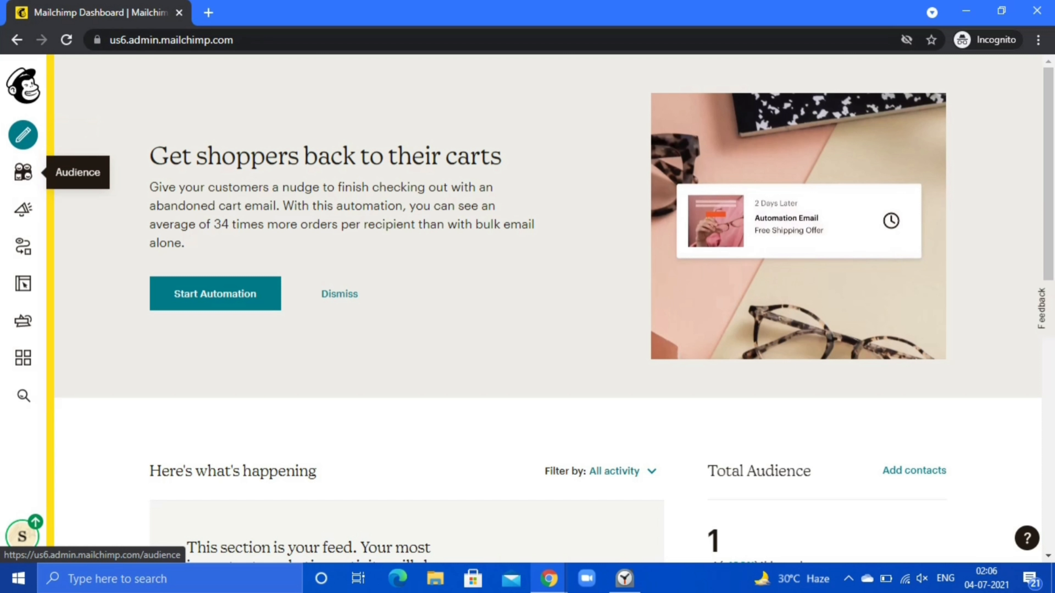
Step: From Audience, start Import Your Contacts and continue with the Upload file method
{"action": "left_click", "coordinate": [23, 172]}
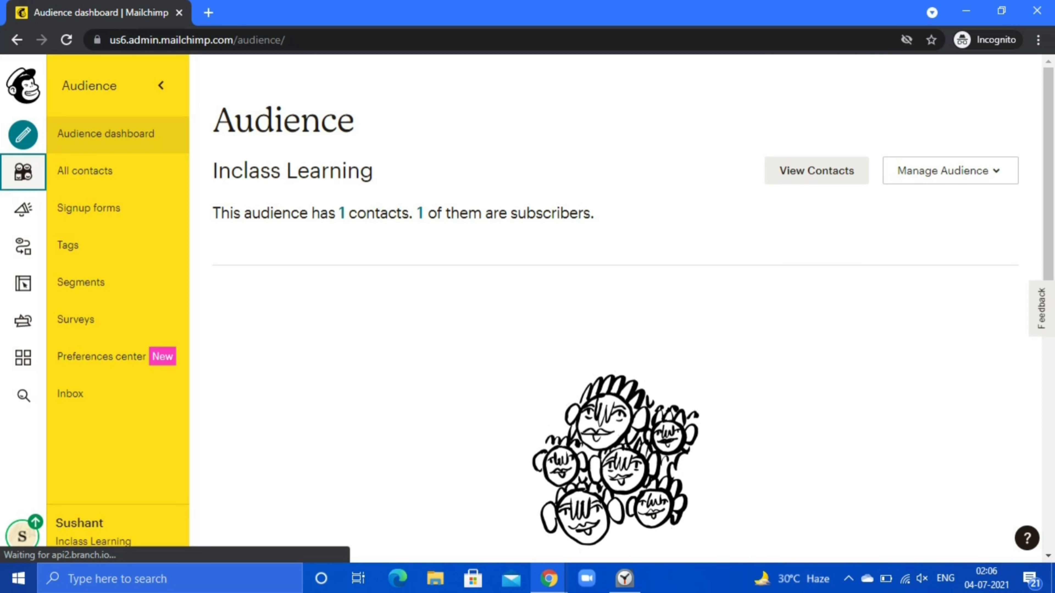
{"action": "left_click_drag", "start_coordinate": [282, 213], "coordinate": [437, 212]}
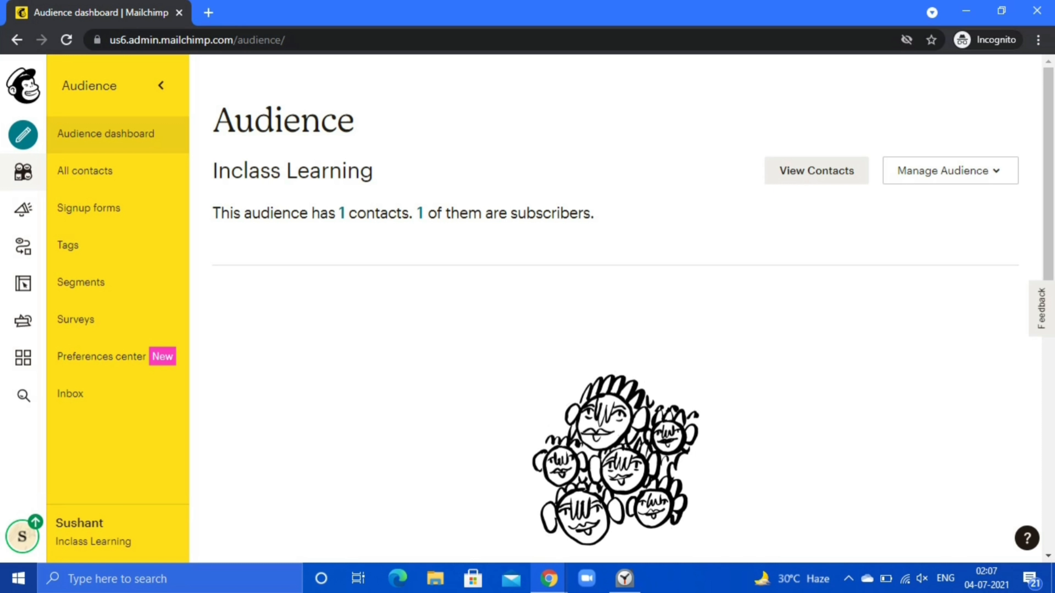
{"action": "scroll", "coordinate": [614, 308], "scroll_direction": "down", "scroll_amount": 5}
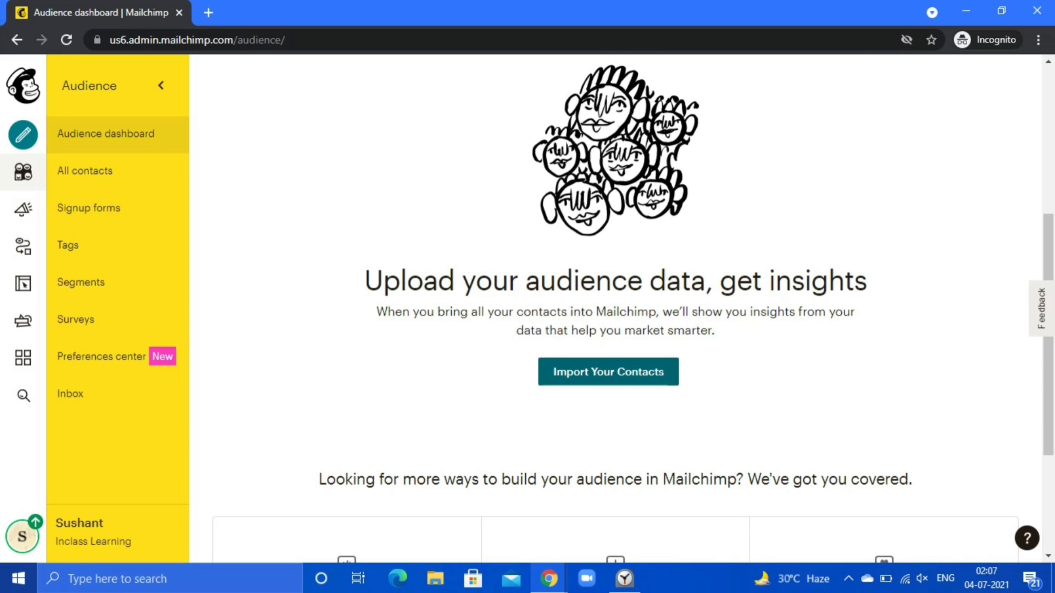
{"action": "left_click", "coordinate": [608, 372]}
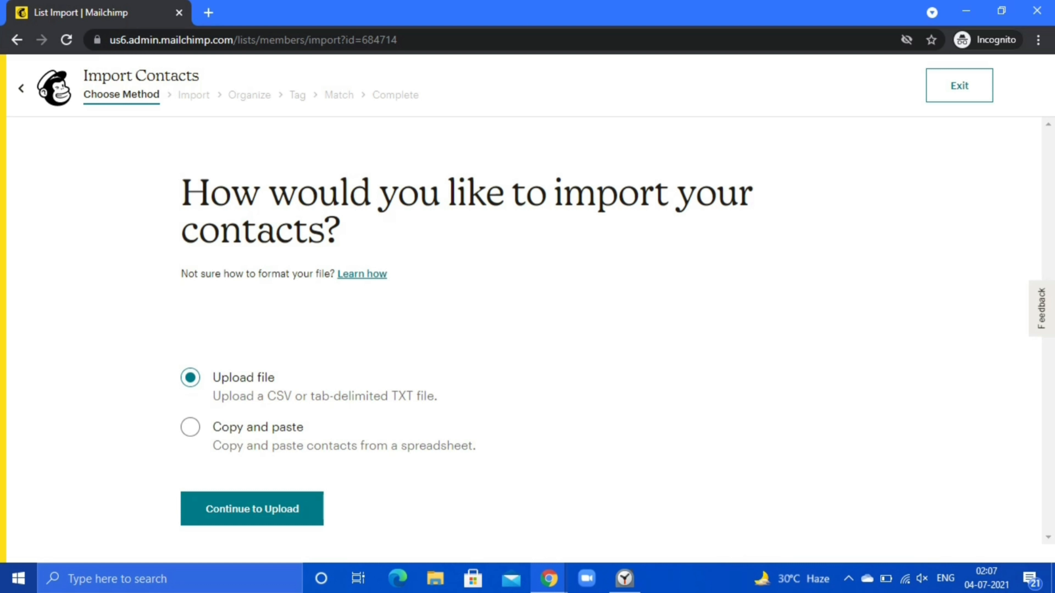
{"action": "left_click", "coordinate": [251, 509]}
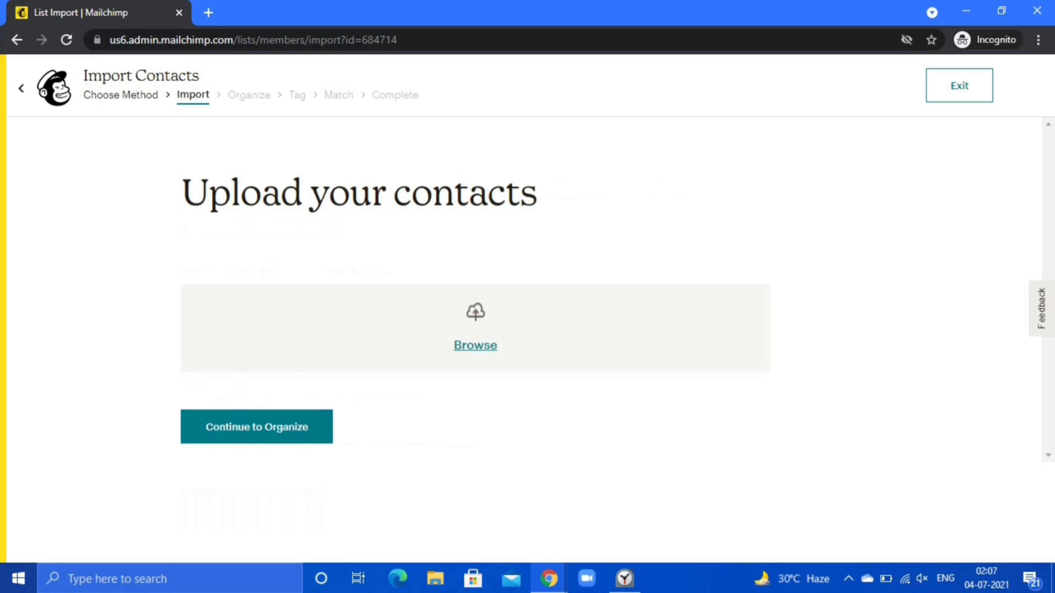
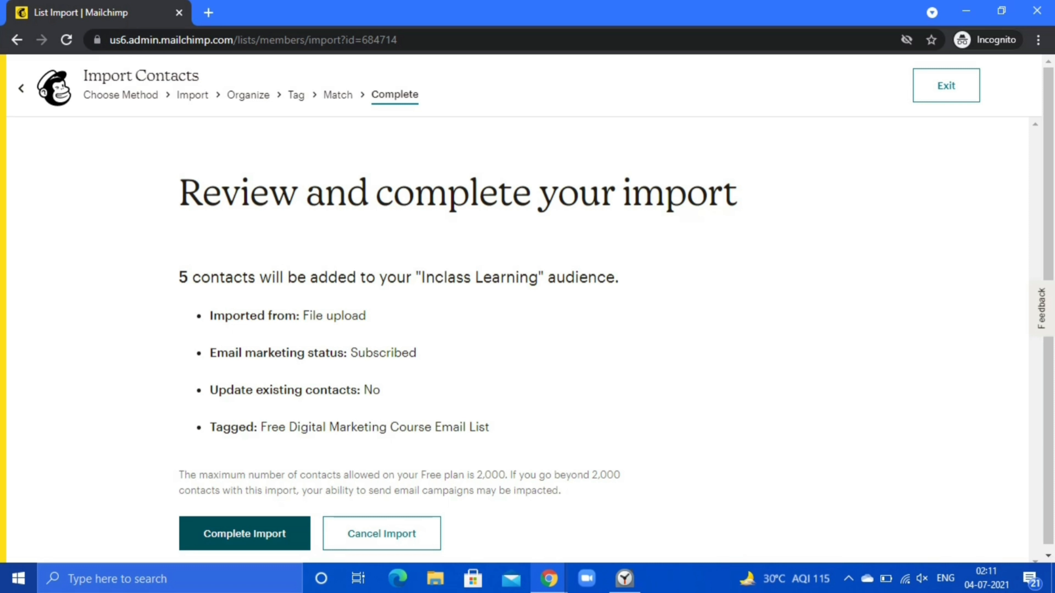
Step: Complete the import, adding 3 contacts to the Inclass Learning audience
{"action": "left_click", "coordinate": [245, 533]}
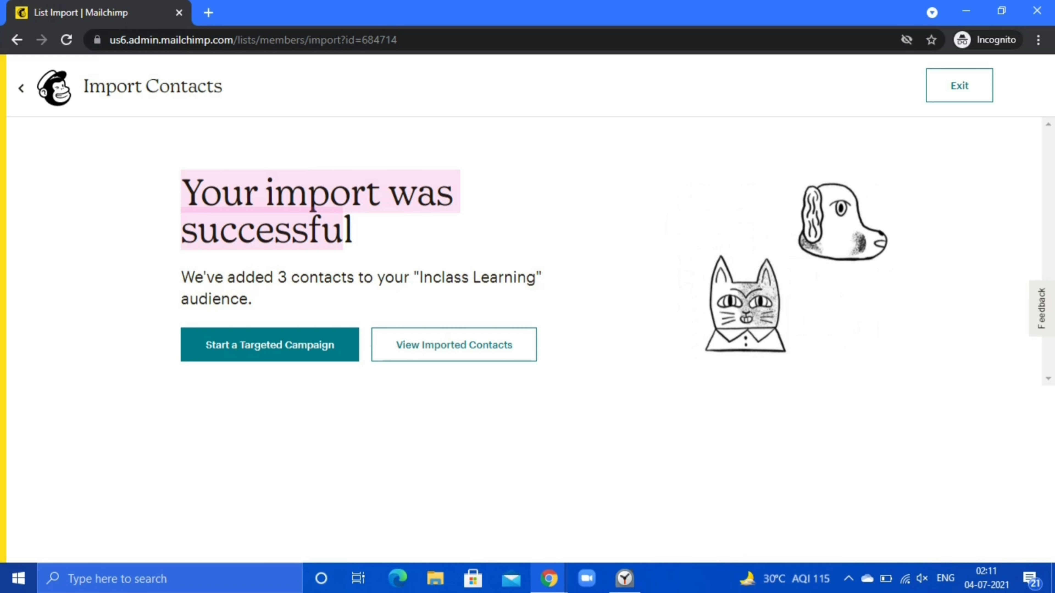
Step: View the three imported contacts and scroll the contacts table sideways to see every column
{"action": "left_click", "coordinate": [453, 344]}
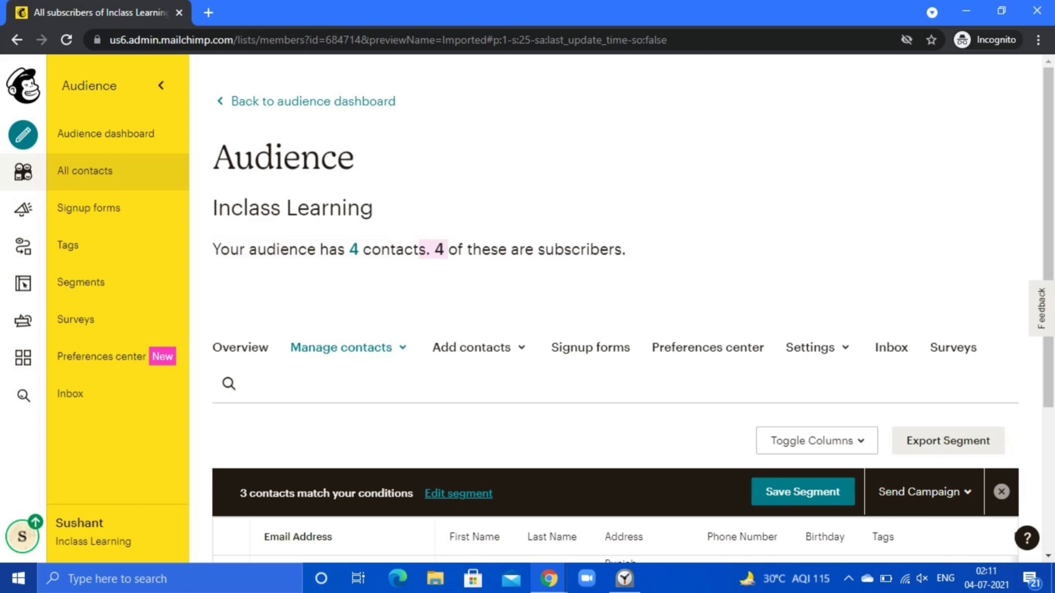
{"action": "scroll", "coordinate": [1009, 458], "scroll_direction": "down", "scroll_amount": 5}
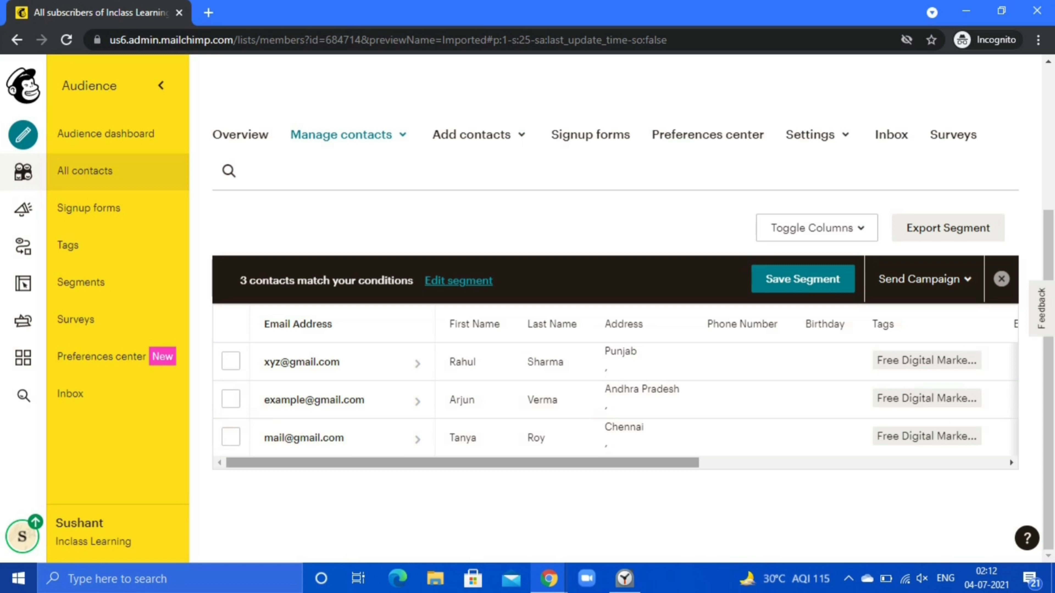
{"action": "mouse_move", "coordinate": [463, 463]}
{"action": "left_mouse_down"}
{"action": "mouse_move", "coordinate": [768, 463]}
{"action": "mouse_move", "coordinate": [462, 462]}
{"action": "left_mouse_up"}
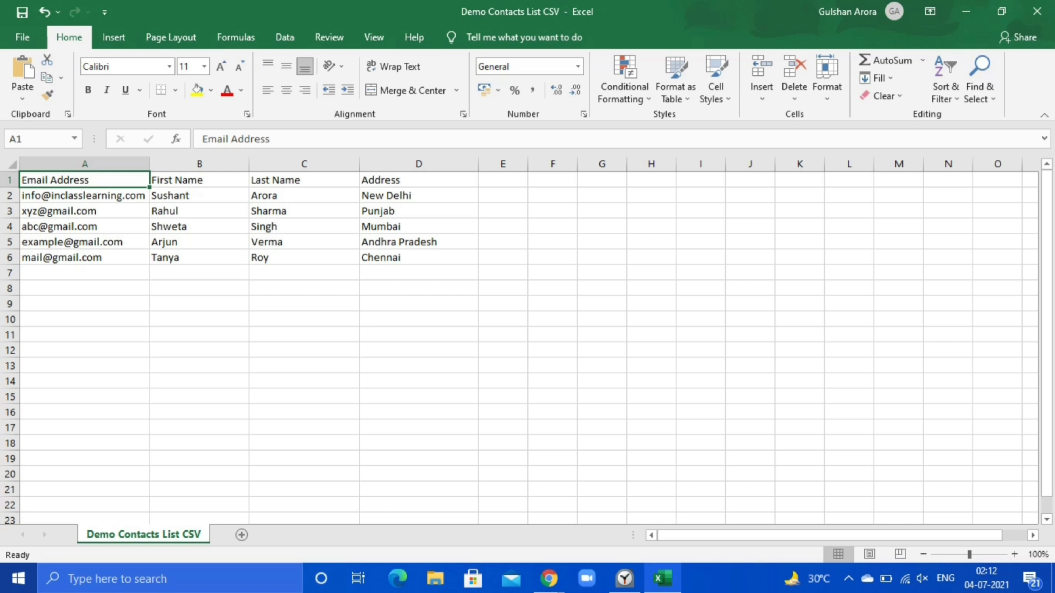
Step: Compare the Excel emails in cells A3–A5 with the contacts imported into Mailchimp
{"action": "key", "text": "alt+Tab"}
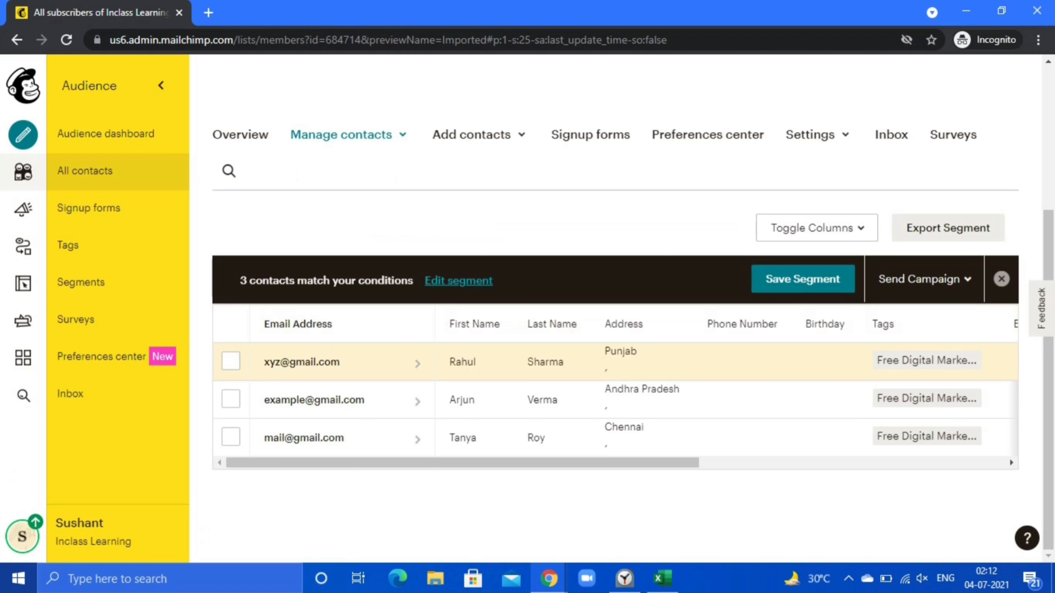
{"action": "key", "text": "alt+Tab"}
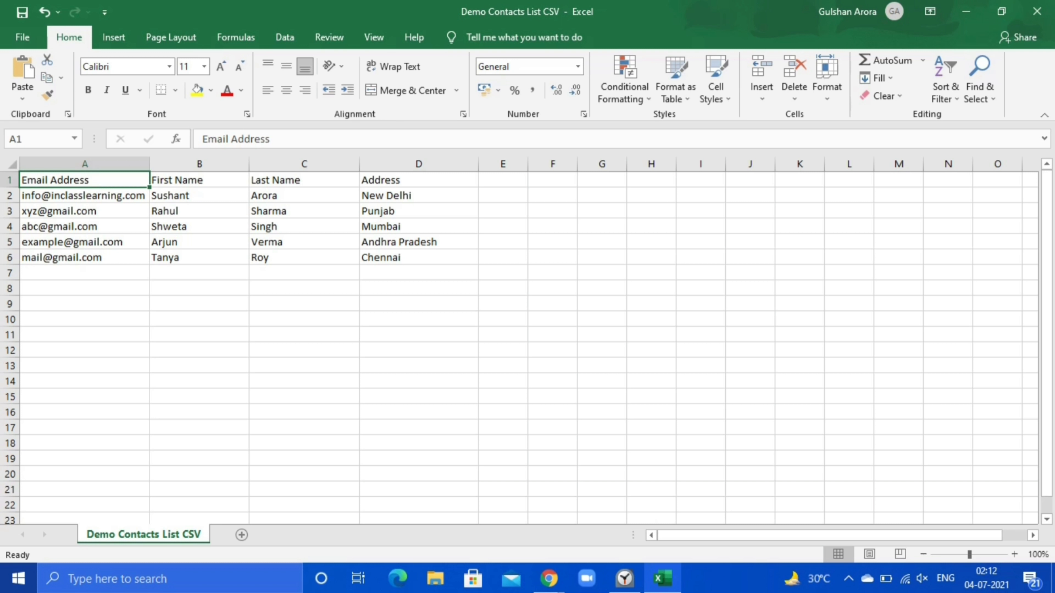
{"action": "left_click", "coordinate": [85, 242]}
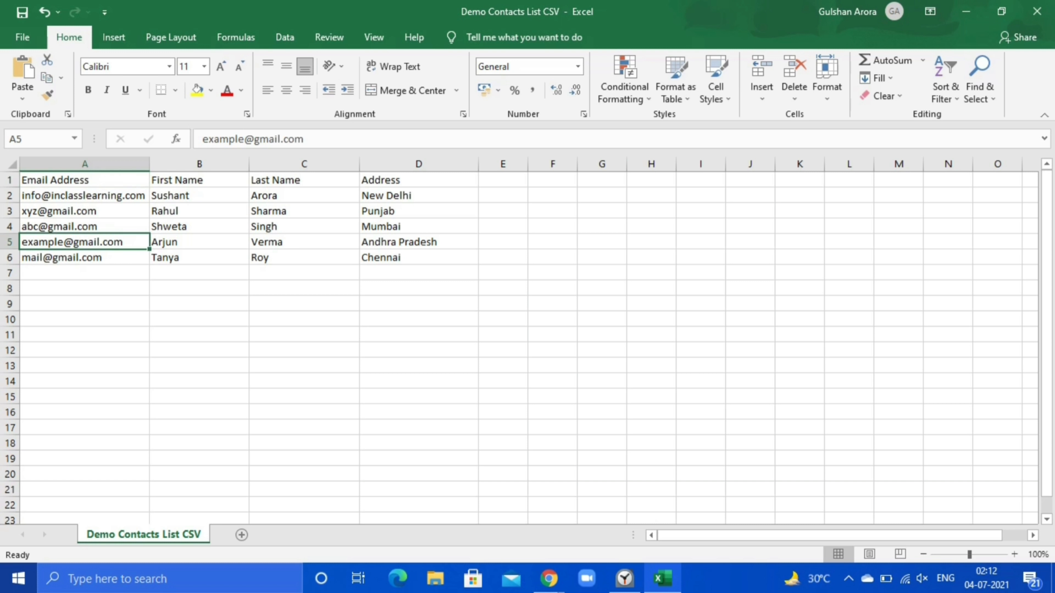
{"action": "left_click", "coordinate": [85, 226]}
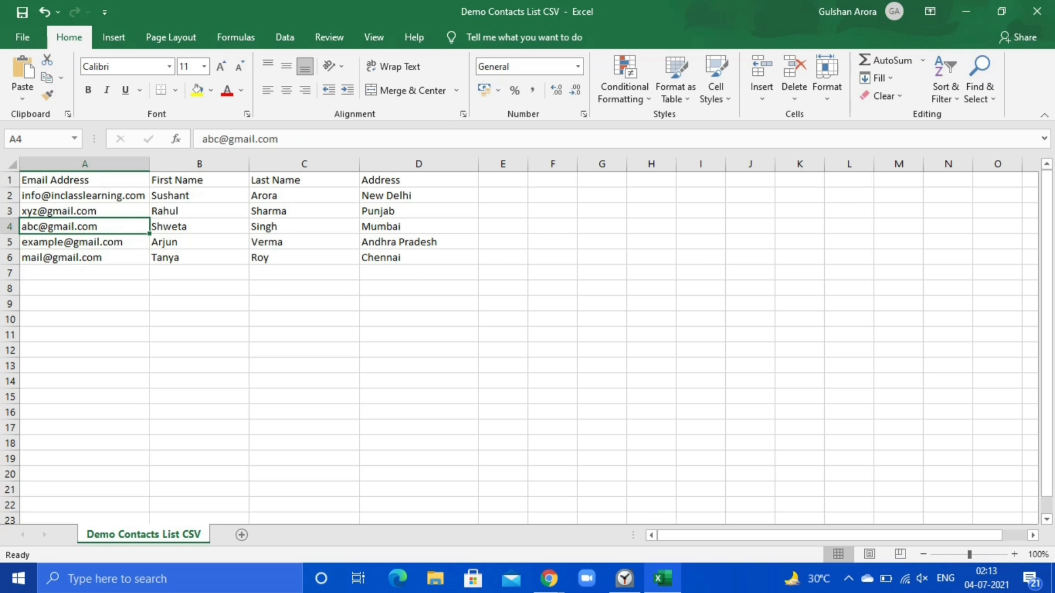
{"action": "left_click", "coordinate": [85, 211]}
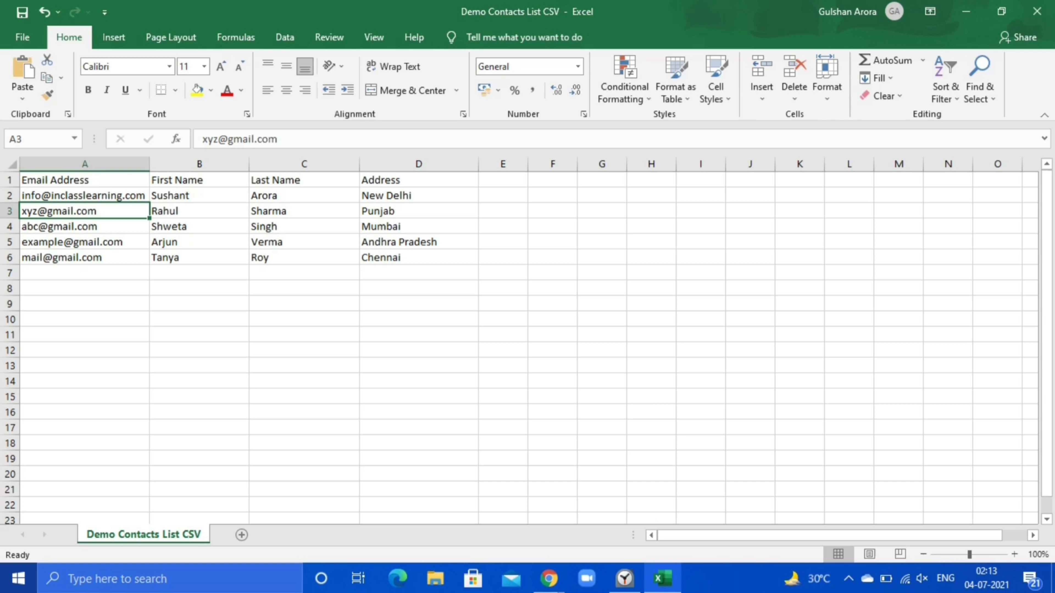
Step: Compare the first names in B3–B6 against Mailchimp, then show all audience contacts
{"action": "key", "text": "alt+Tab"}
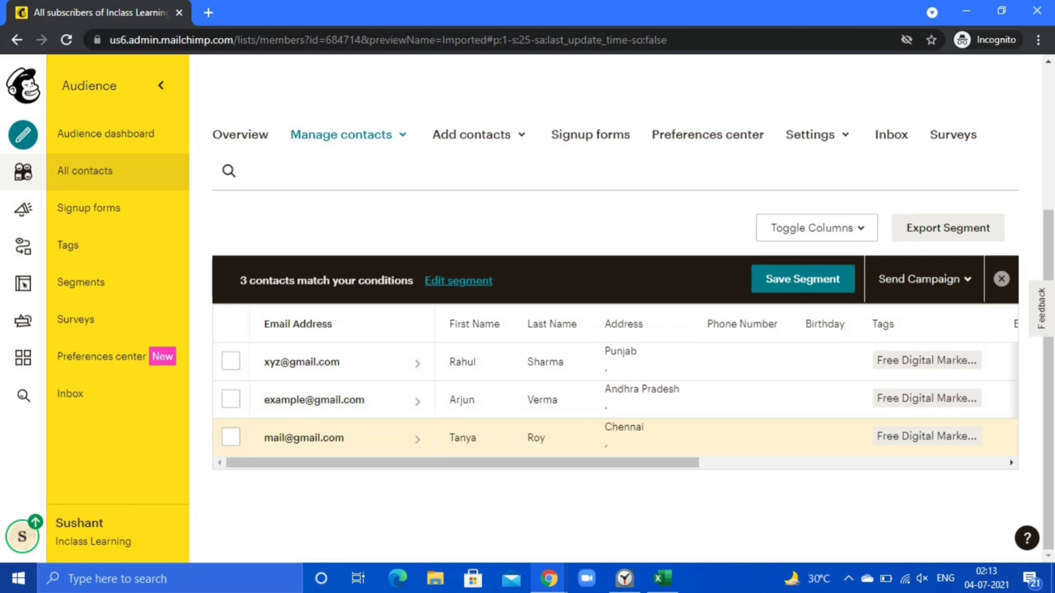
{"action": "key", "text": "alt+Tab"}
{"action": "left_click", "coordinate": [199, 257]}
{"action": "left_click", "coordinate": [200, 242]}
{"action": "left_click", "coordinate": [199, 211]}
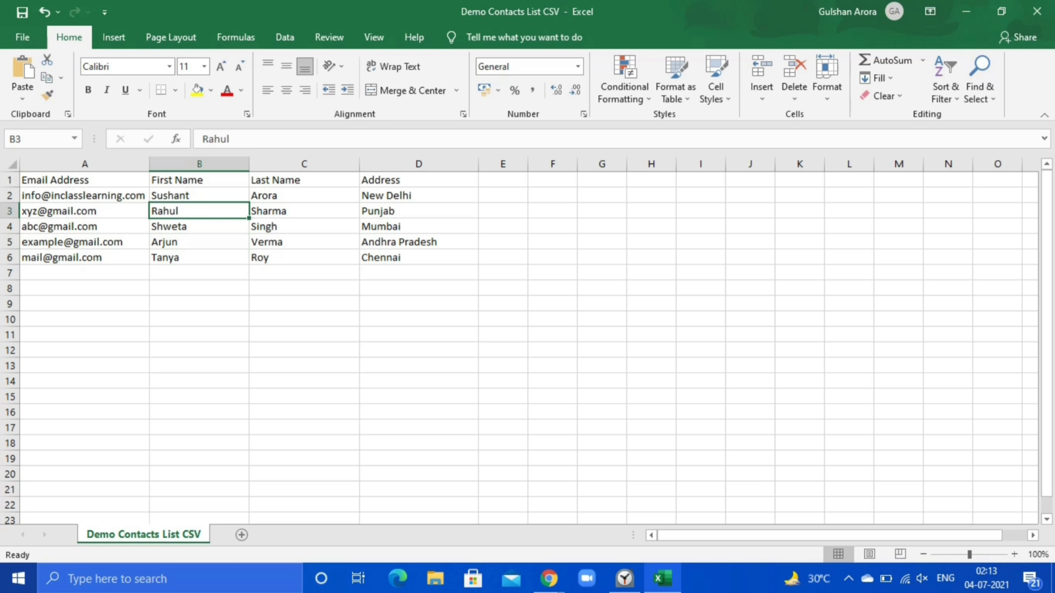
{"action": "key", "text": "alt+Tab"}
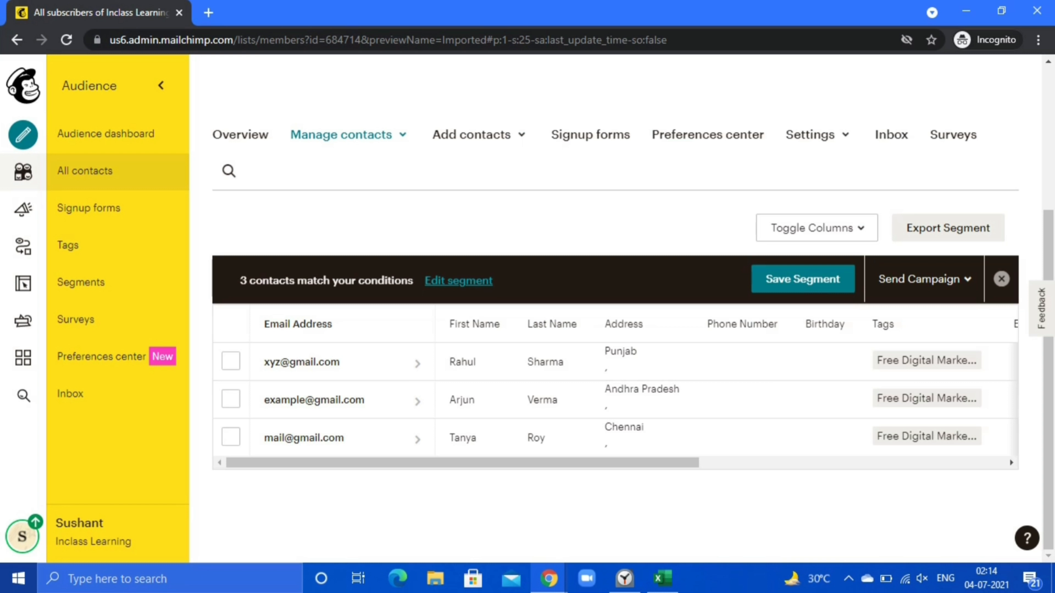
{"action": "left_click", "coordinate": [85, 172]}
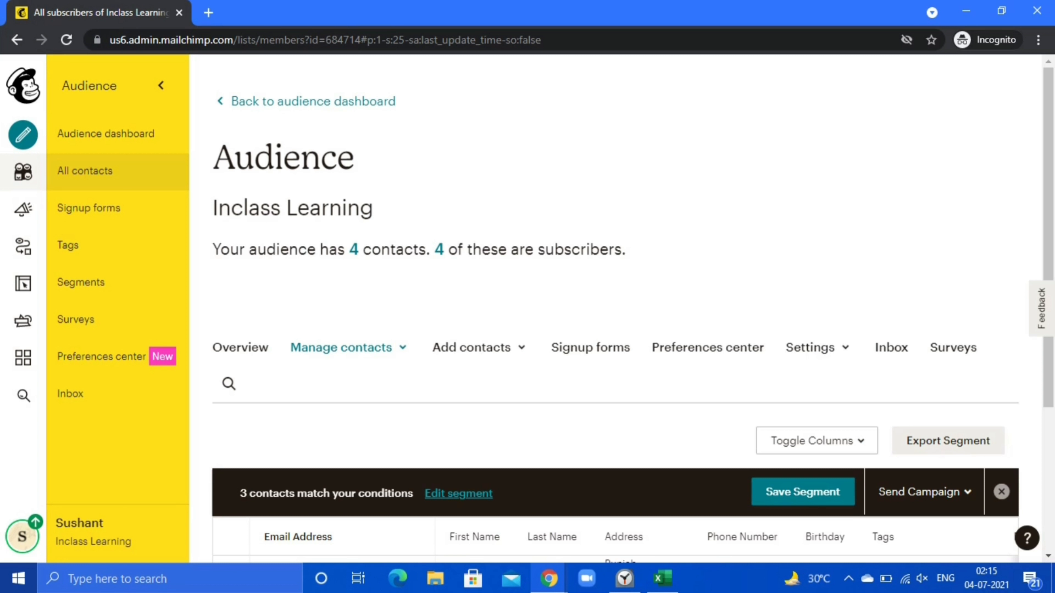
Step: In the Data management tool, select all four existing contacts
{"action": "left_click", "coordinate": [347, 347]}
{"action": "scroll", "coordinate": [330, 395], "scroll_direction": "down", "scroll_amount": 1}
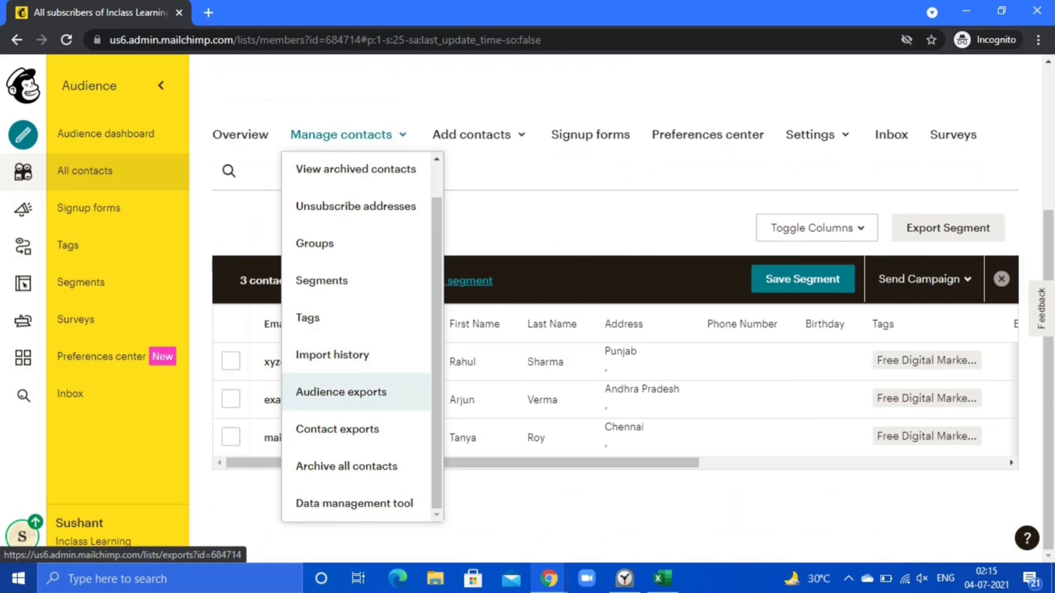
{"action": "left_click", "coordinate": [354, 503]}
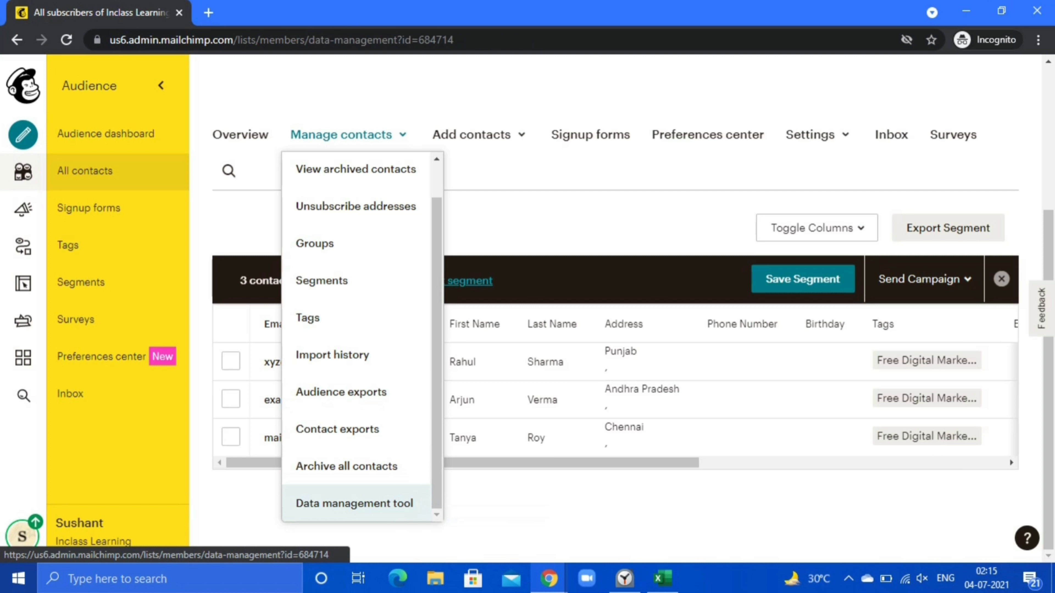
{"action": "scroll", "coordinate": [615, 337], "scroll_direction": "down", "scroll_amount": 5}
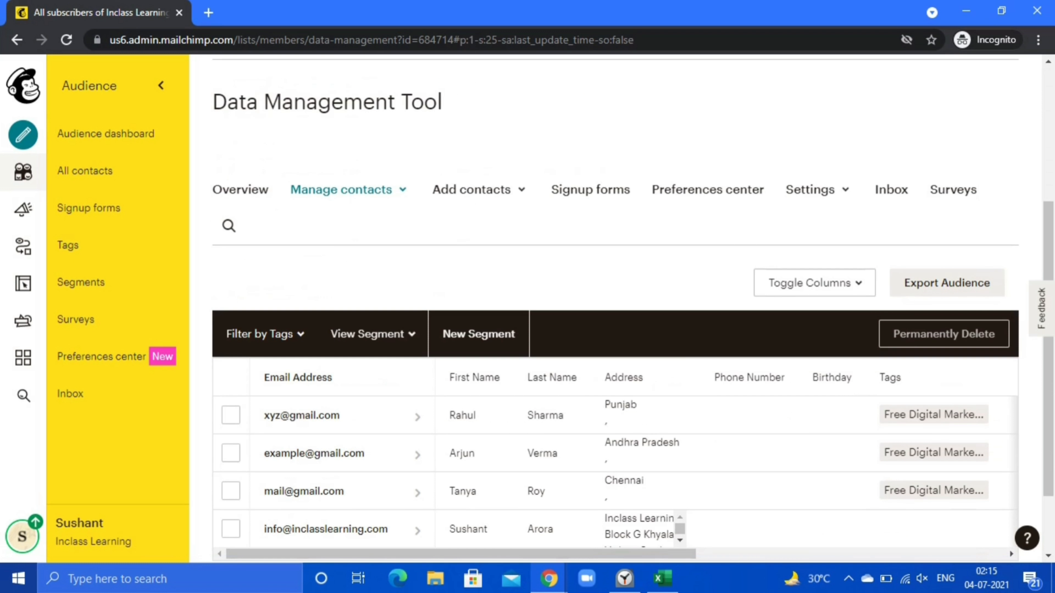
{"action": "left_click", "coordinate": [230, 338]}
{"action": "left_click", "coordinate": [230, 376]}
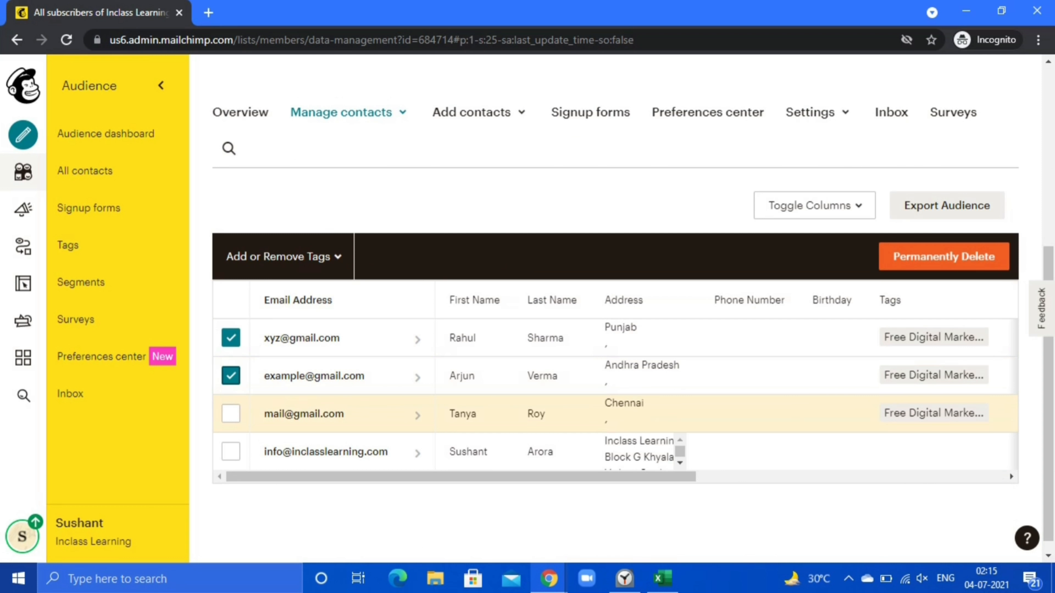
{"action": "left_click", "coordinate": [230, 414]}
{"action": "left_click", "coordinate": [230, 452]}
Step: Permanently delete the four selected contacts, confirming with 'PERMANENTLY DELETE'
{"action": "scroll", "coordinate": [614, 315], "scroll_direction": "up", "scroll_amount": 3}
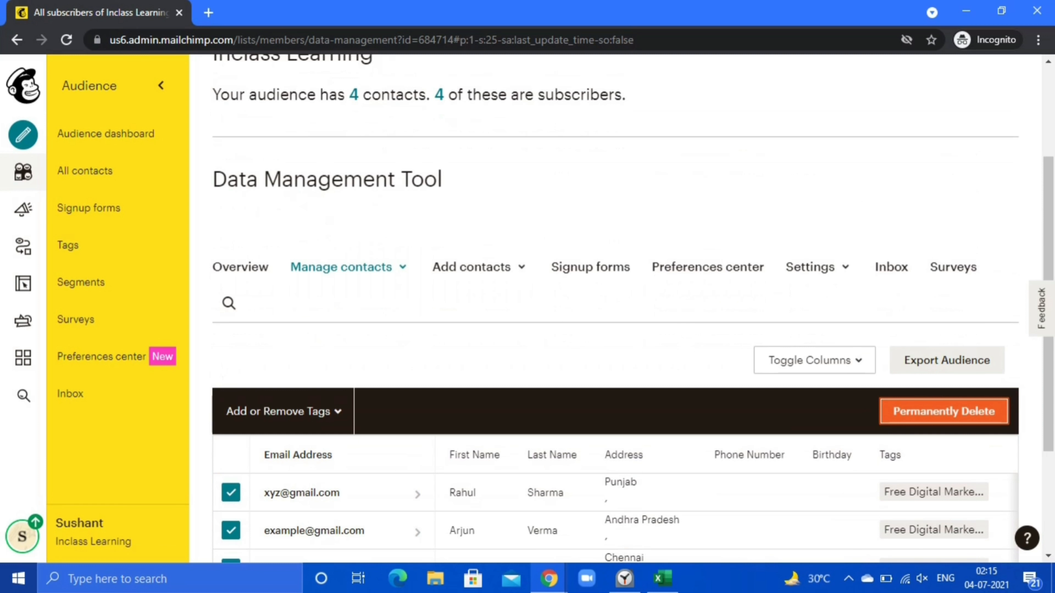
{"action": "left_click", "coordinate": [944, 411]}
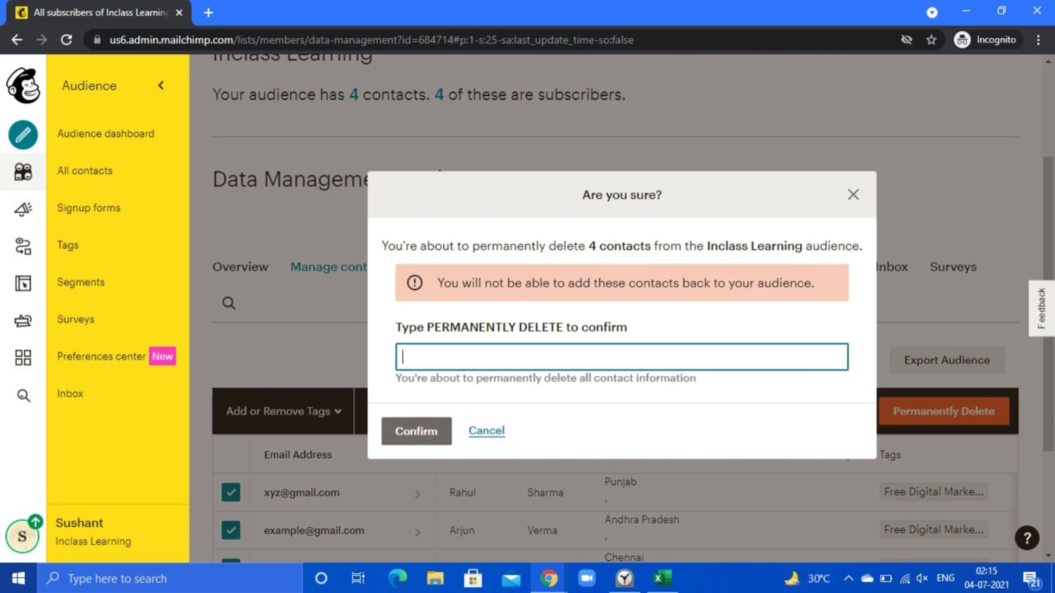
{"action": "type", "text": "PERMANENT"}
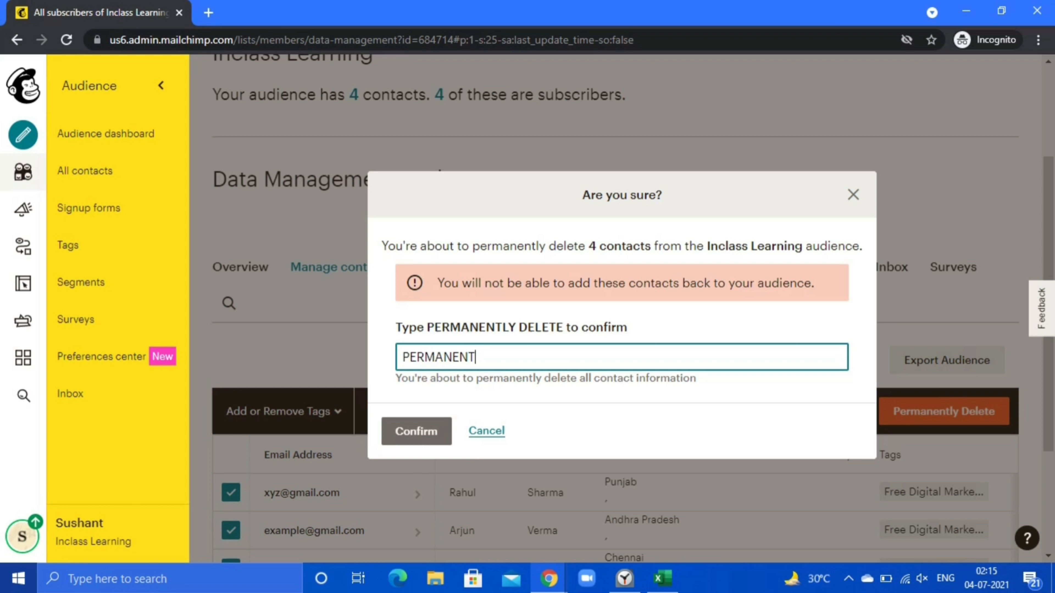
{"action": "type", "text": "LY DELETE"}
{"action": "key", "text": "Return"}
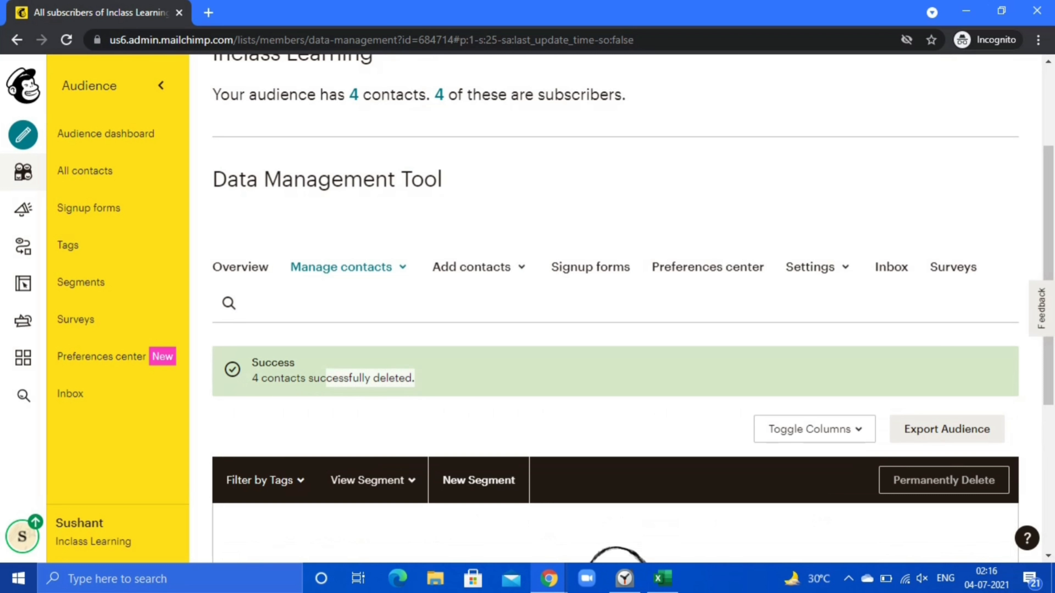
{"action": "scroll", "coordinate": [615, 307], "scroll_direction": "down", "scroll_amount": 2}
{"action": "scroll", "coordinate": [615, 308], "scroll_direction": "up", "scroll_amount": 3}
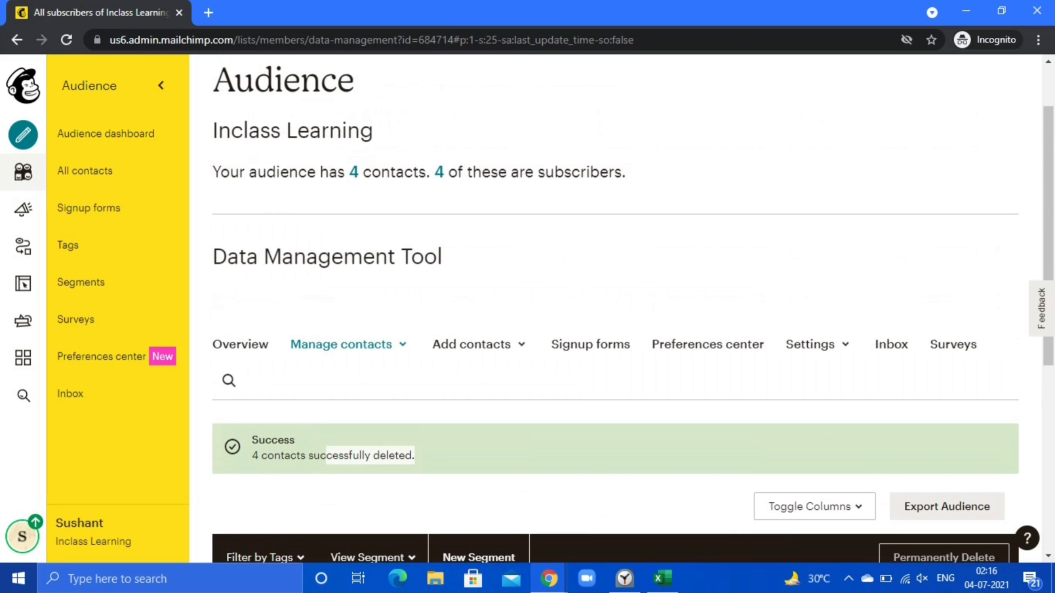
{"action": "scroll", "coordinate": [478, 344], "scroll_direction": "up", "scroll_amount": 2}
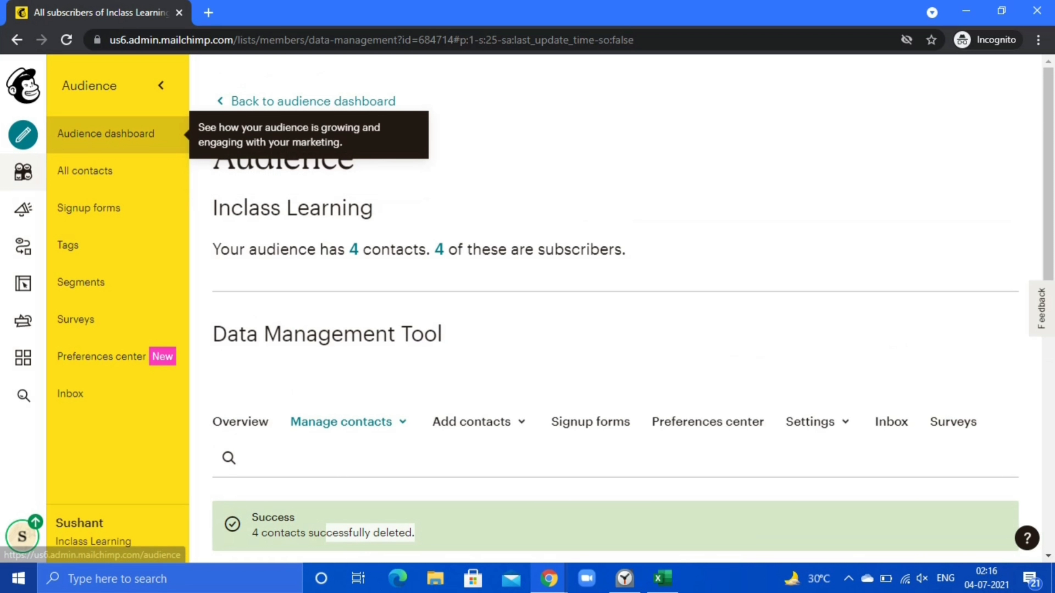
Step: From the Inclass Learning dashboard showing zero contacts, start Import Your Contacts
{"action": "left_click", "coordinate": [106, 134]}
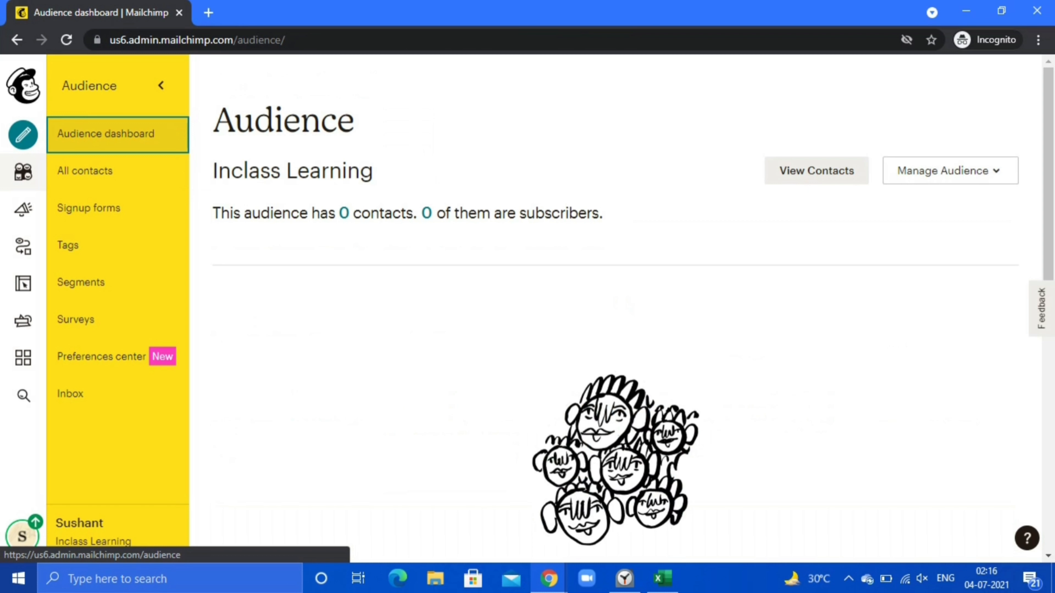
{"action": "left_click_drag", "start_coordinate": [230, 213], "coordinate": [361, 214]}
{"action": "left_click", "coordinate": [362, 215]}
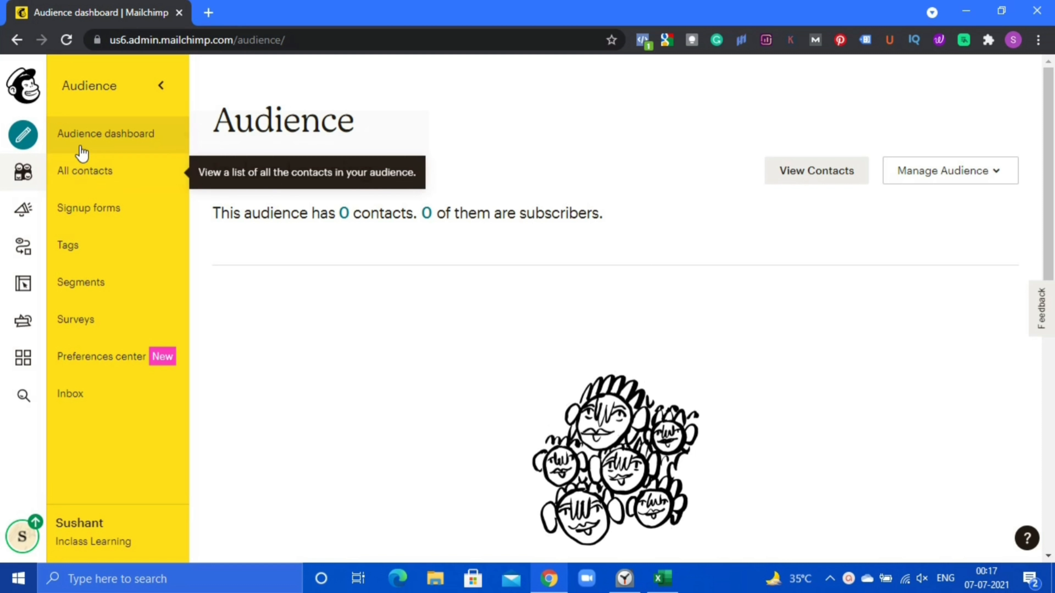
{"action": "scroll", "coordinate": [447, 160], "scroll_direction": "down", "scroll_amount": 3}
{"action": "scroll", "coordinate": [489, 174], "scroll_direction": "down", "scroll_amount": 3}
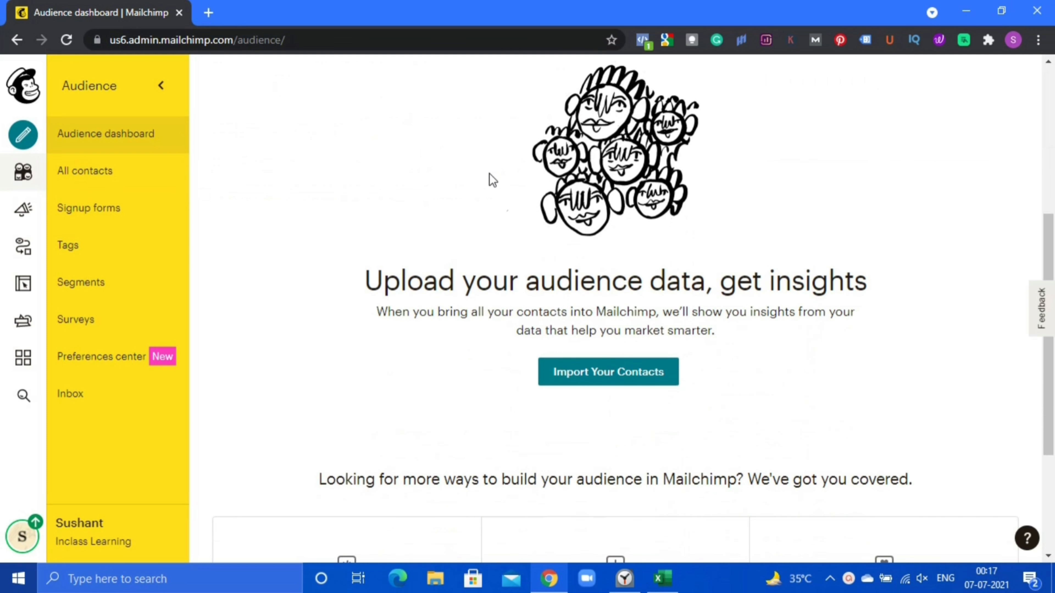
{"action": "left_click", "coordinate": [580, 387]}
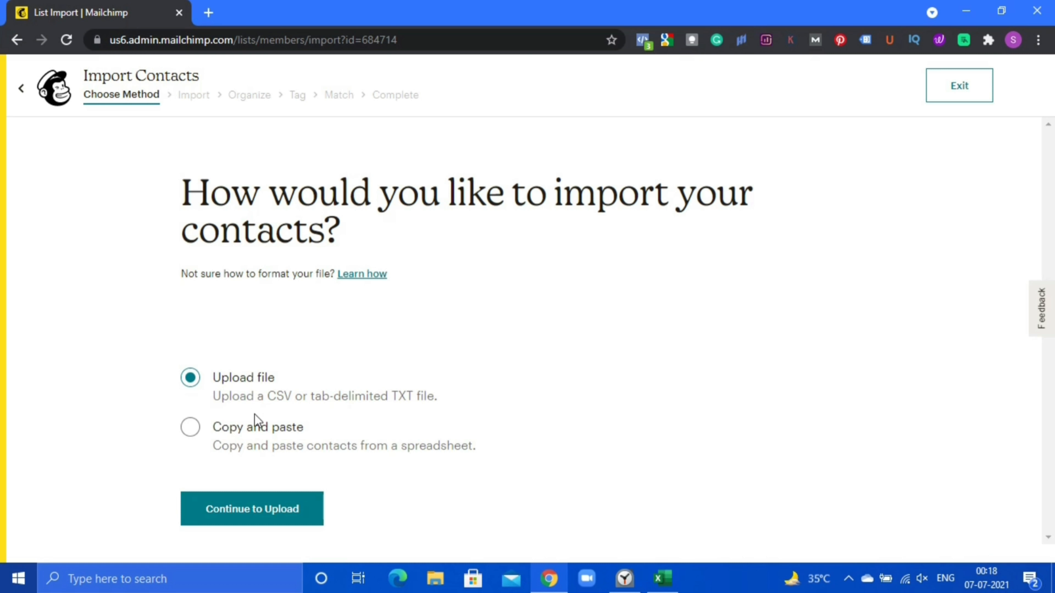
Step: Choose the Copy and paste import method and copy the Excel contact table A1:D6
{"action": "left_click", "coordinate": [243, 430]}
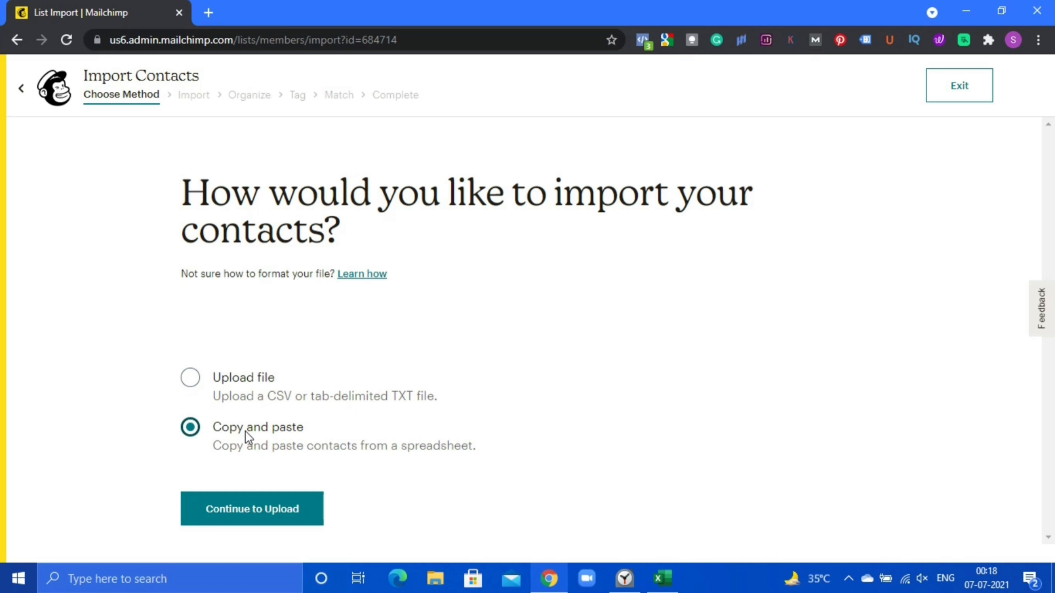
{"action": "left_click", "coordinate": [264, 521]}
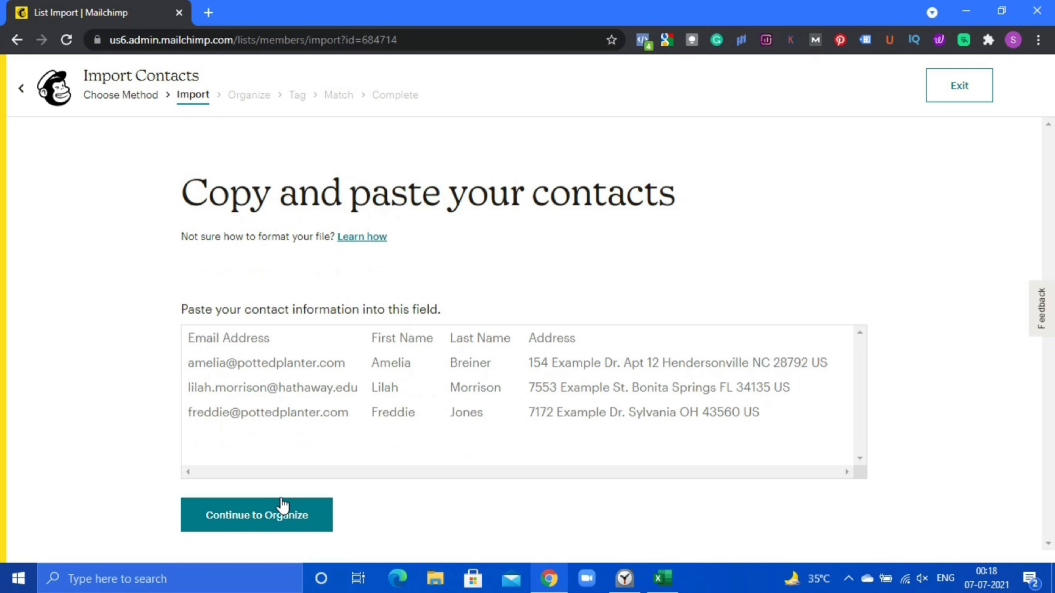
{"action": "key", "text": "alt+Tab"}
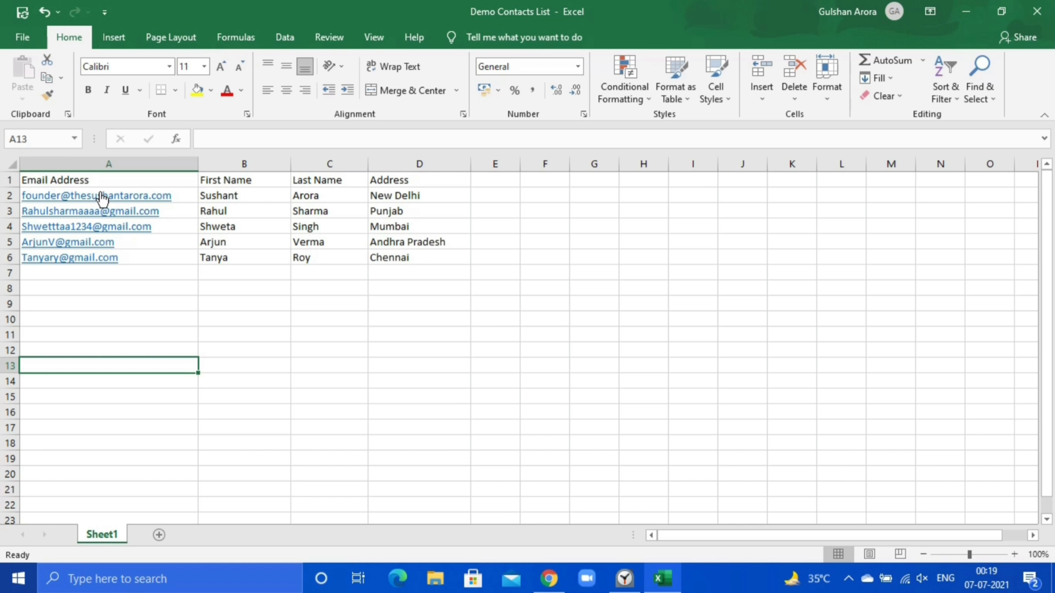
{"action": "left_click", "coordinate": [109, 182]}
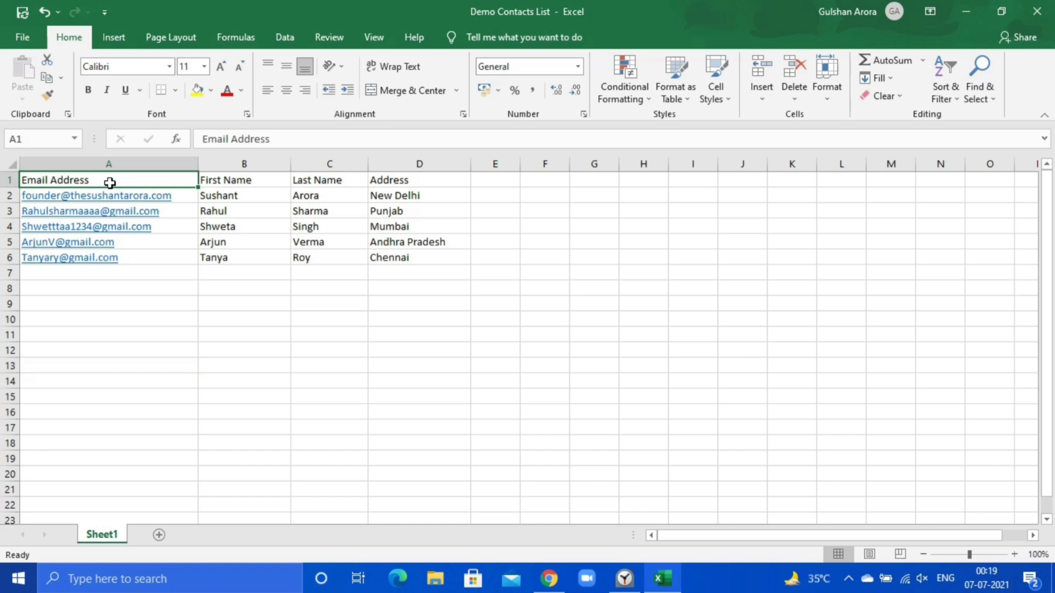
{"action": "left_click", "coordinate": [213, 181]}
{"action": "left_click", "coordinate": [320, 181]}
{"action": "left_click", "coordinate": [391, 180]}
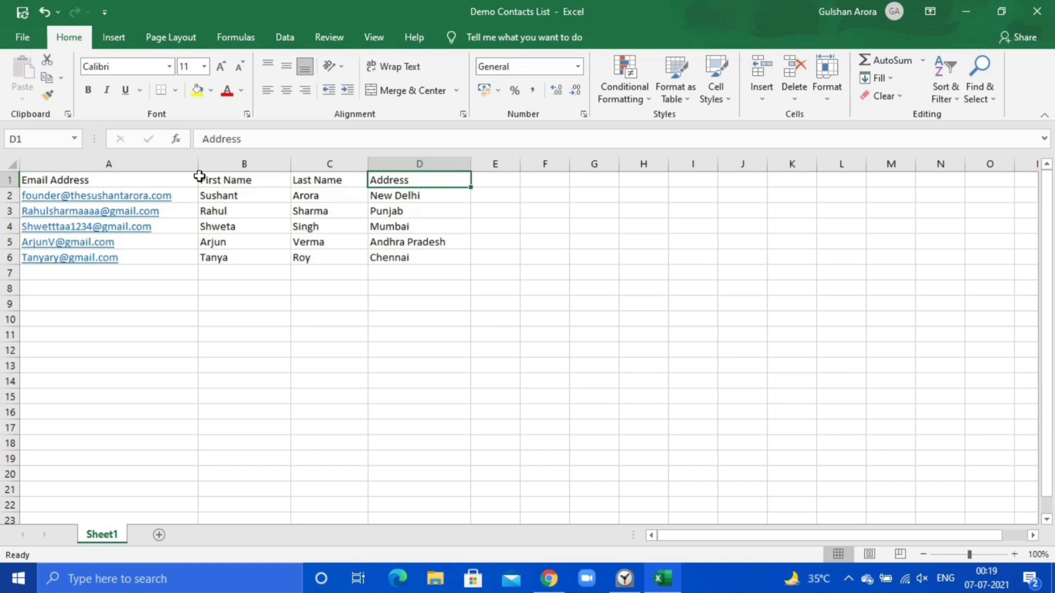
{"action": "left_click", "coordinate": [139, 177]}
{"action": "key", "text": "shift+Right"}
{"action": "key", "text": "shift+Right"}
{"action": "key", "text": "shift+Right"}
{"action": "key", "text": "shift+Down"}
{"action": "key", "text": "shift+Down"}
{"action": "key", "text": "shift+Down"}
{"action": "key", "text": "shift+Down"}
{"action": "key", "text": "shift+Down"}
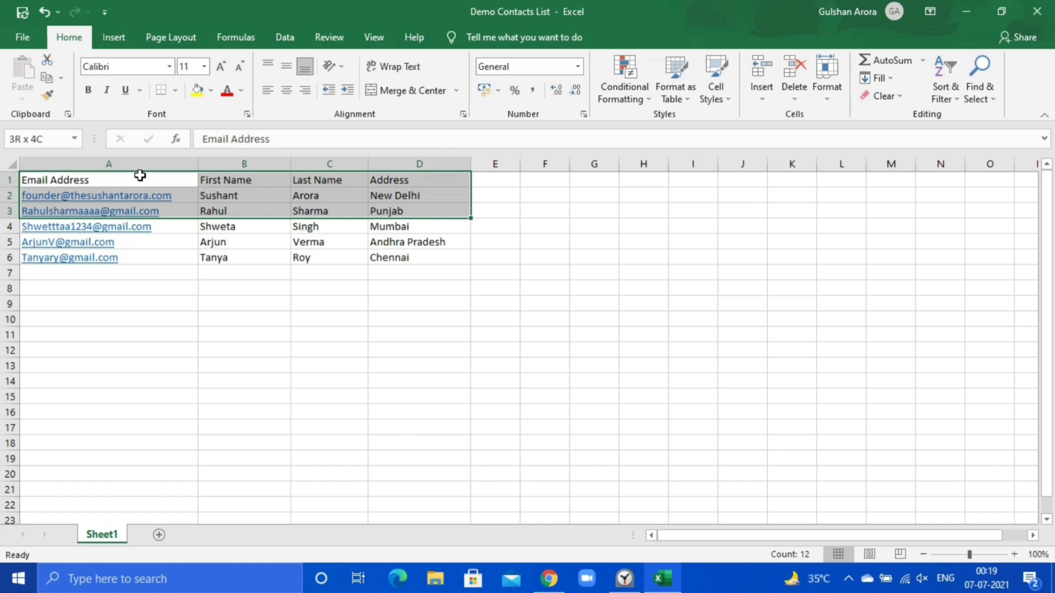
{"action": "key", "text": "ctrl+c"}
Step: Paste the five copied contacts into the import field and continue to Organize
{"action": "key", "text": "alt+Tab"}
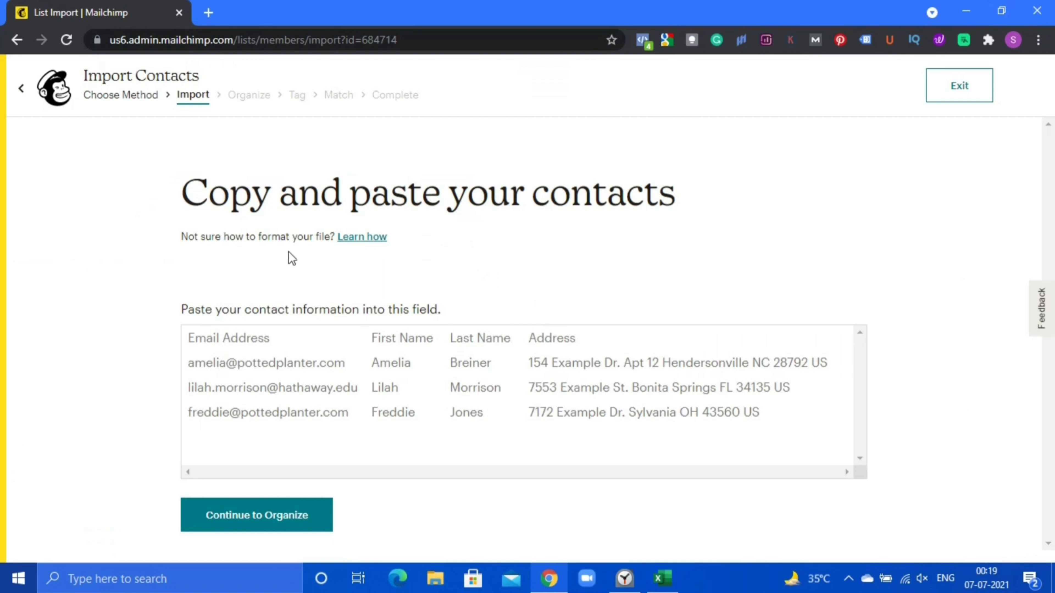
{"action": "left_click", "coordinate": [340, 343]}
{"action": "key", "text": "ctrl+v"}
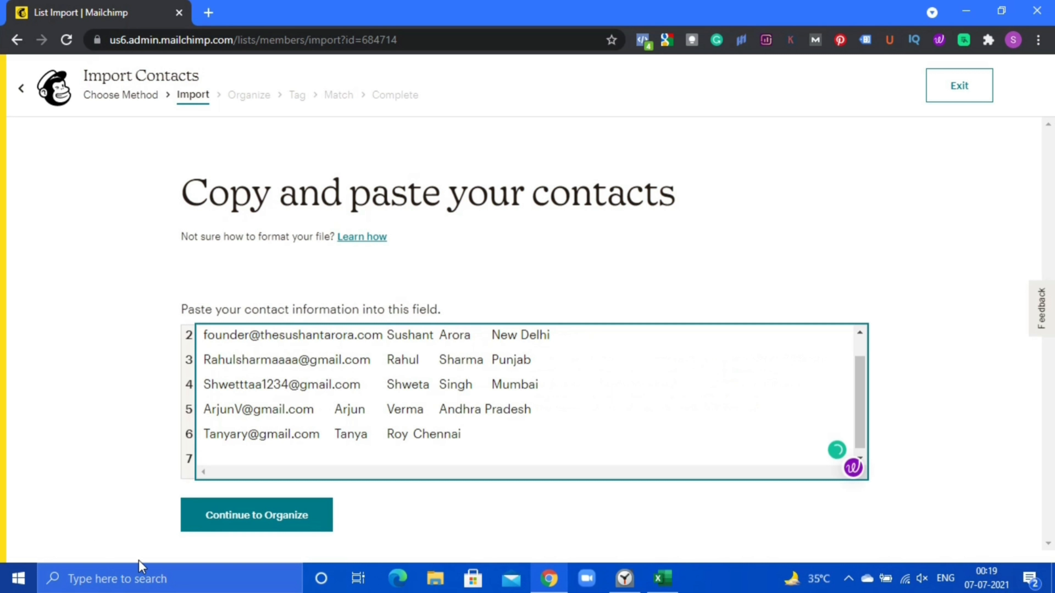
{"action": "left_click", "coordinate": [240, 520]}
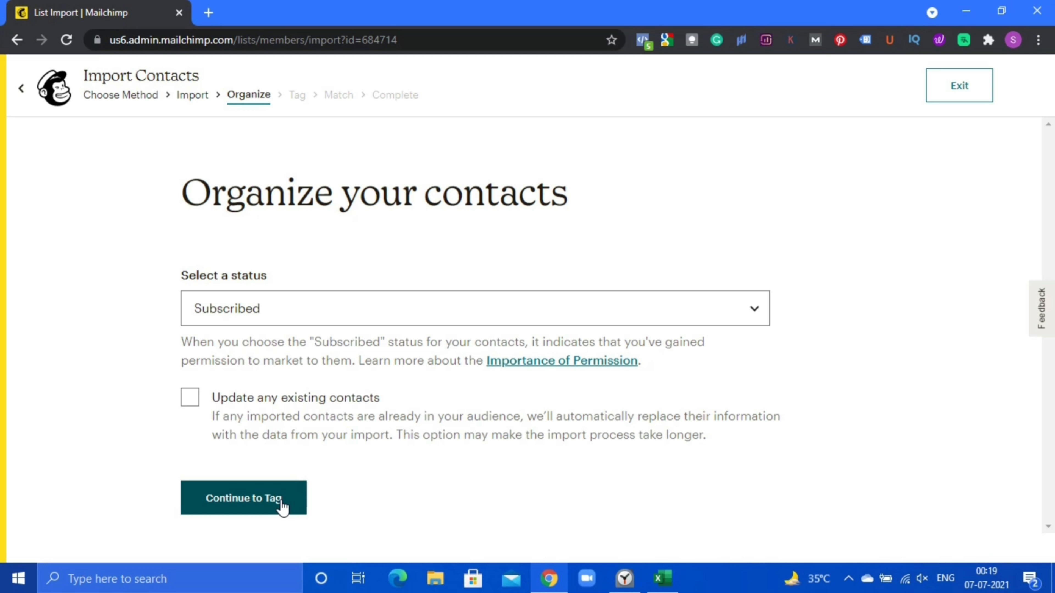
Step: Tag the five contacts Free Digital Marketing Course Email List, then finalize and complete the import
{"action": "left_click", "coordinate": [243, 498]}
{"action": "left_click", "coordinate": [483, 388]}
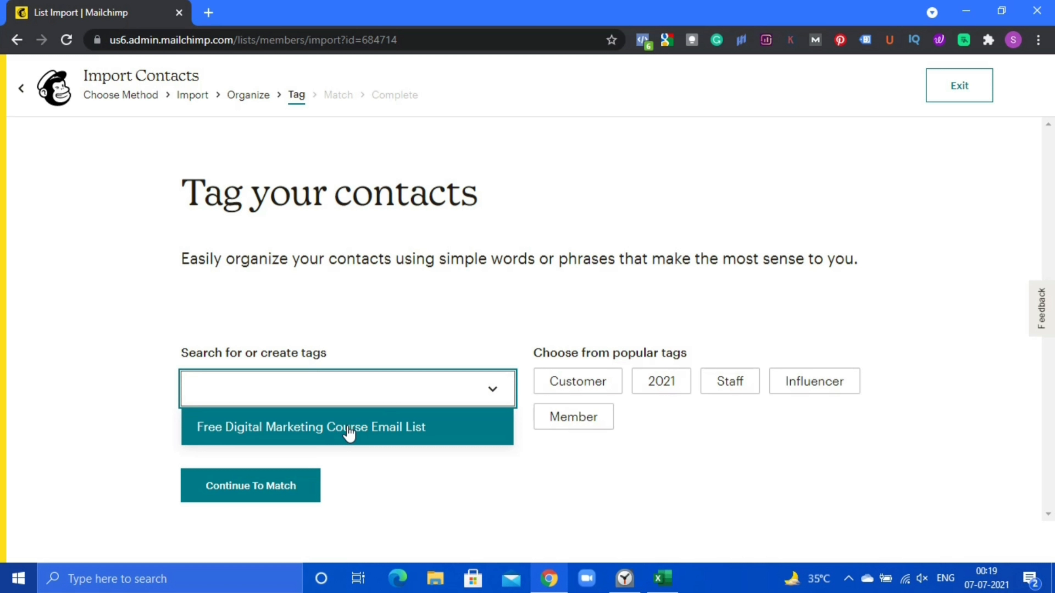
{"action": "left_click", "coordinate": [349, 432]}
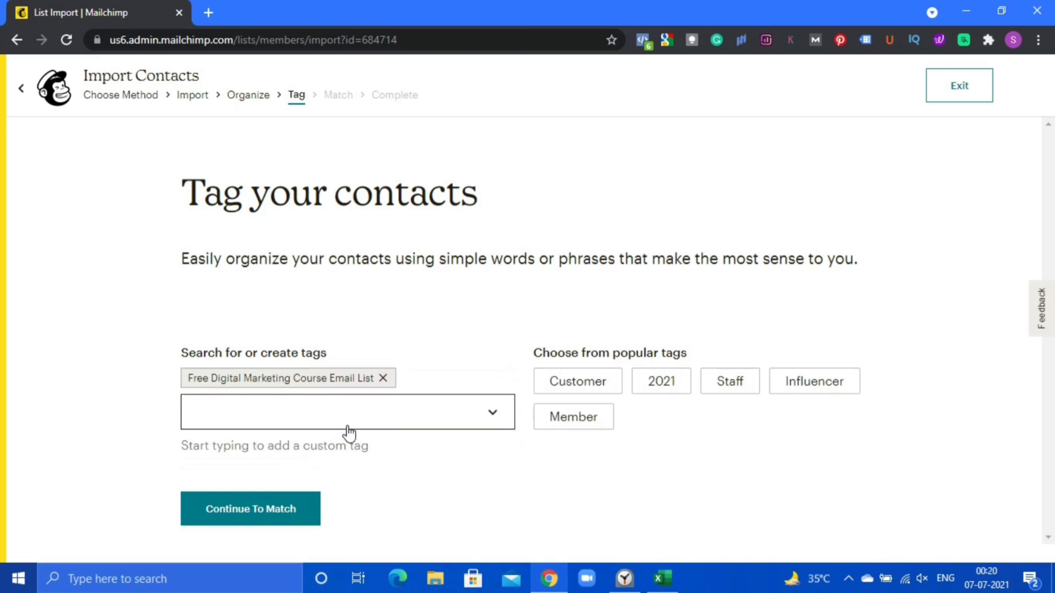
{"action": "left_click", "coordinate": [282, 508]}
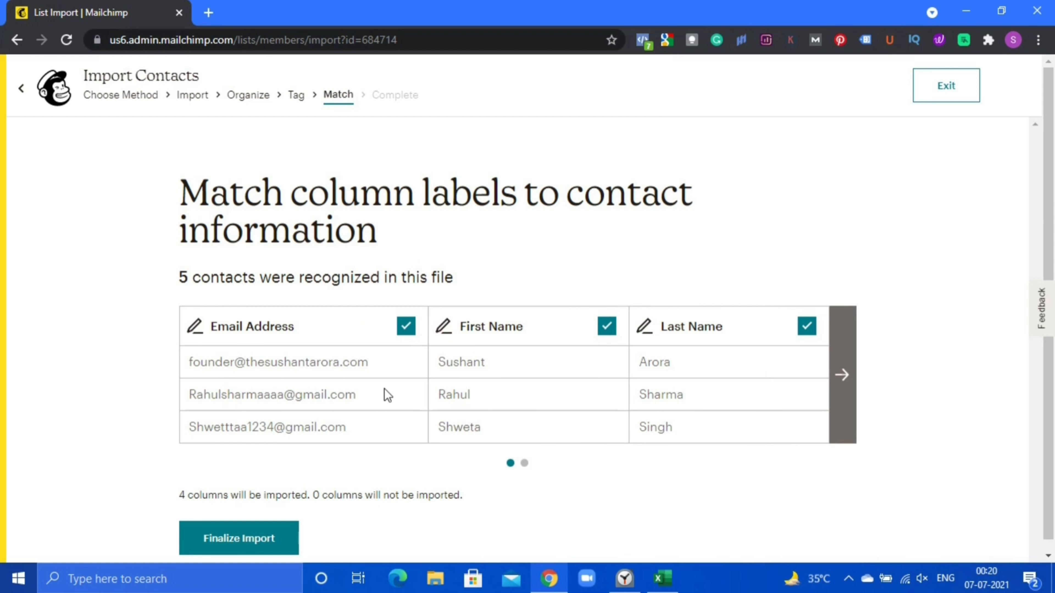
{"action": "left_click_drag", "start_coordinate": [181, 274], "coordinate": [457, 278]}
{"action": "left_click", "coordinate": [226, 540]}
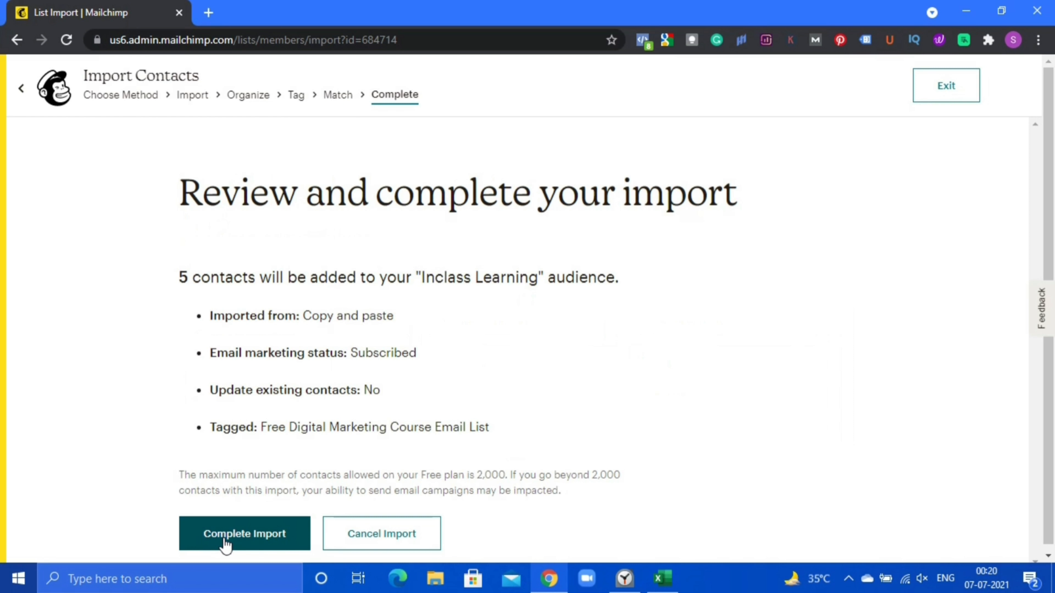
{"action": "left_click", "coordinate": [226, 540]}
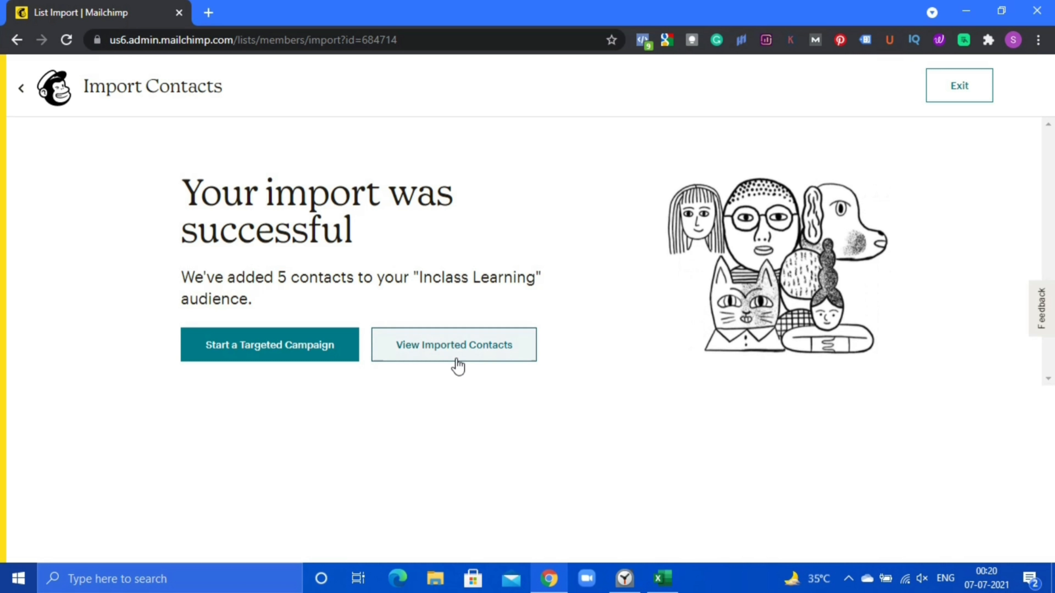
Step: Open the imported contacts and scroll through all 5 tagged, subscribed Inclass Learning contacts
{"action": "left_click", "coordinate": [467, 364]}
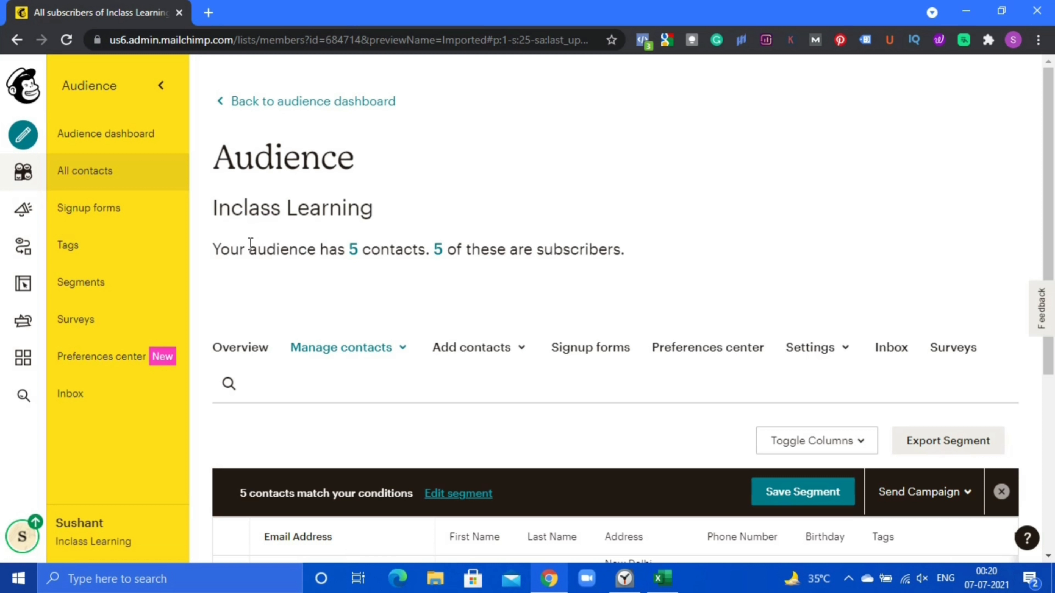
{"action": "left_click_drag", "start_coordinate": [240, 160], "coordinate": [321, 161]}
{"action": "left_click_drag", "start_coordinate": [249, 249], "coordinate": [611, 249]}
{"action": "left_click", "coordinate": [443, 261]}
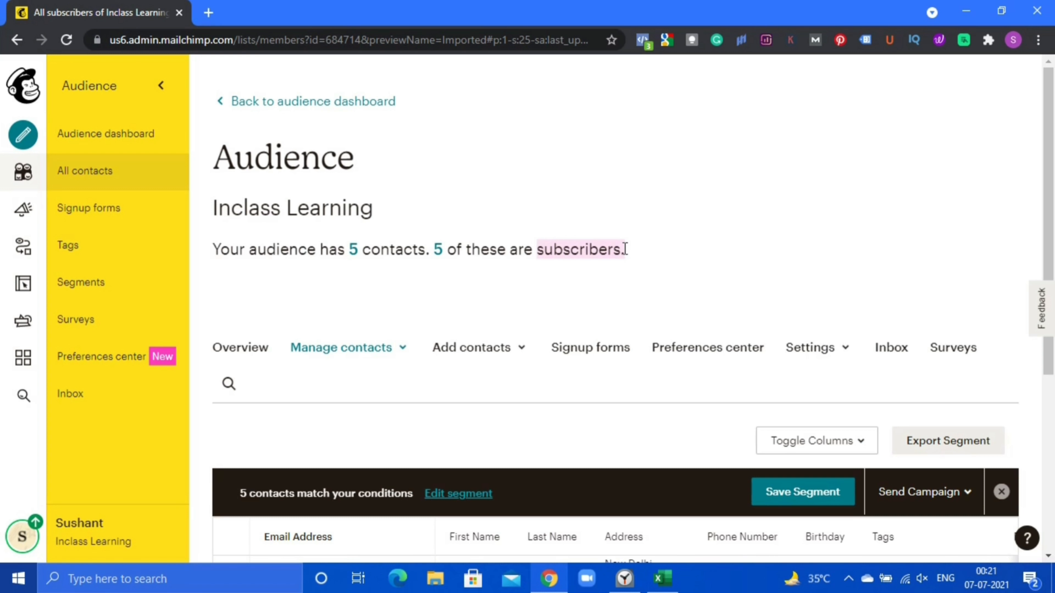
{"action": "scroll", "coordinate": [624, 248], "scroll_direction": "down", "scroll_amount": 6}
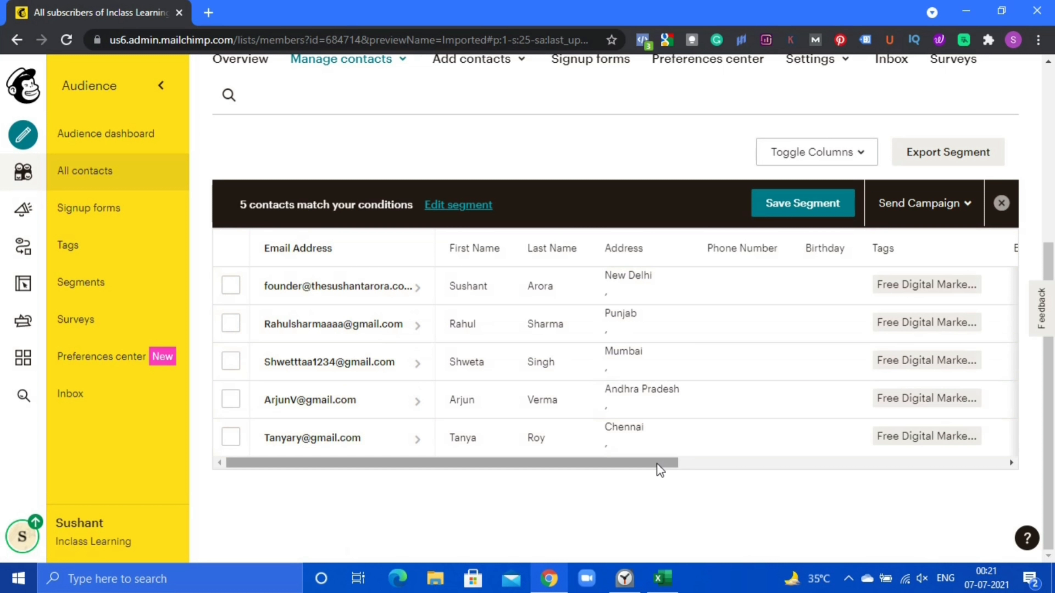
{"action": "left_click_drag", "start_coordinate": [641, 467], "coordinate": [593, 446]}
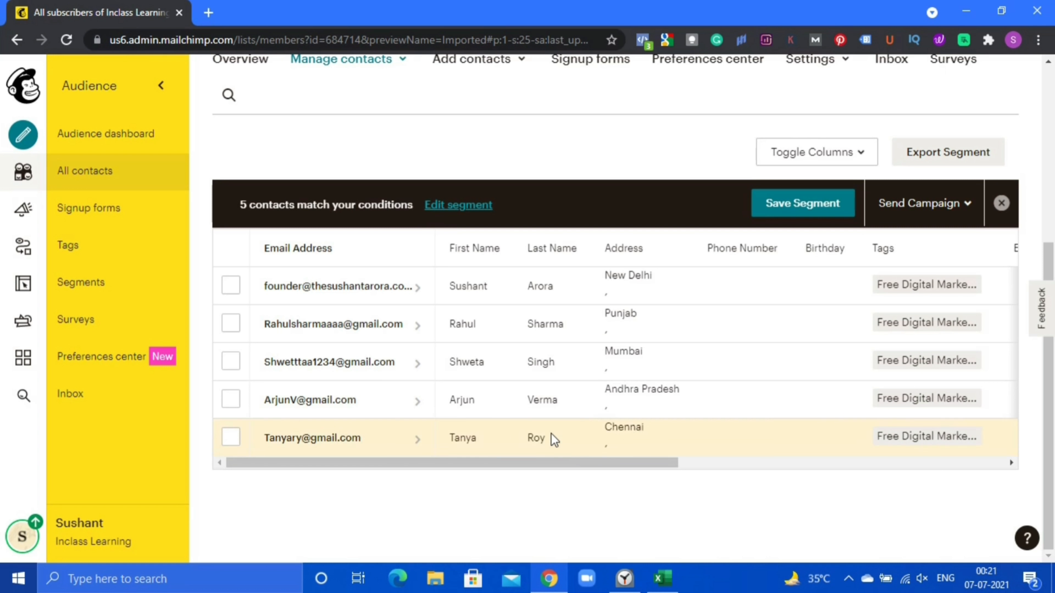
{"action": "scroll", "coordinate": [541, 408], "scroll_direction": "up", "scroll_amount": 5}
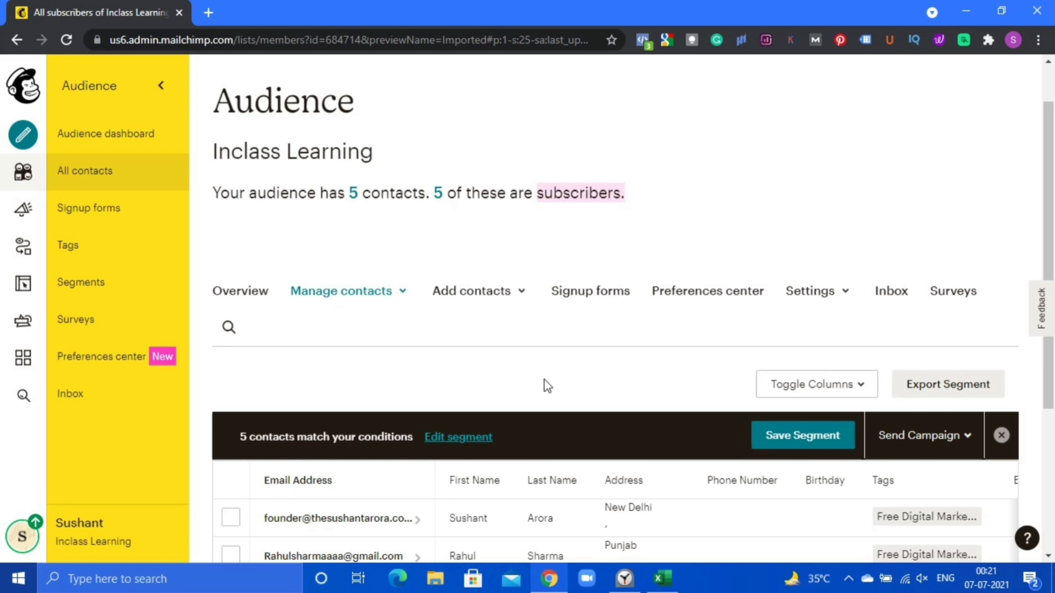